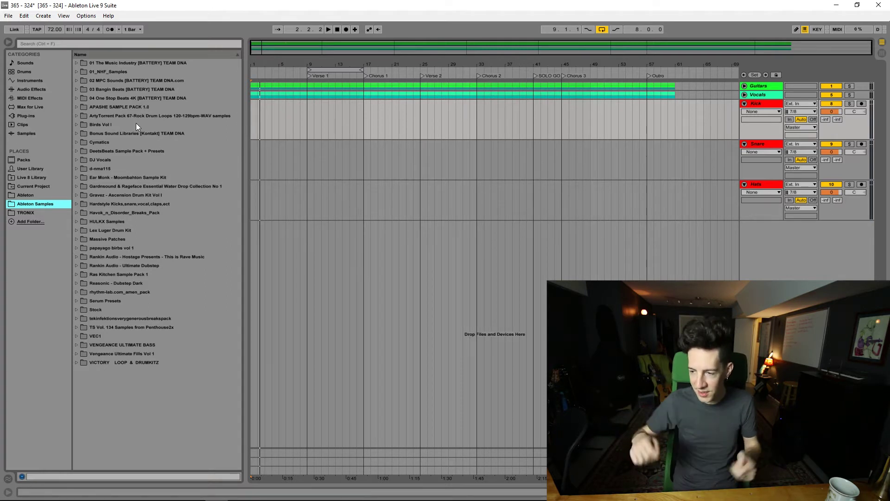
Expand the HULKX Samples folder within the Ableton Samples place
left_click(345, 54)
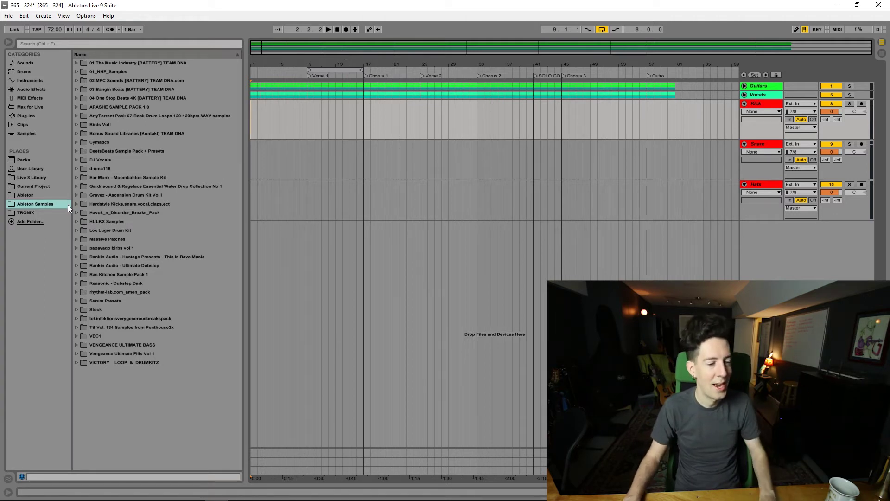
left_click(77, 221)
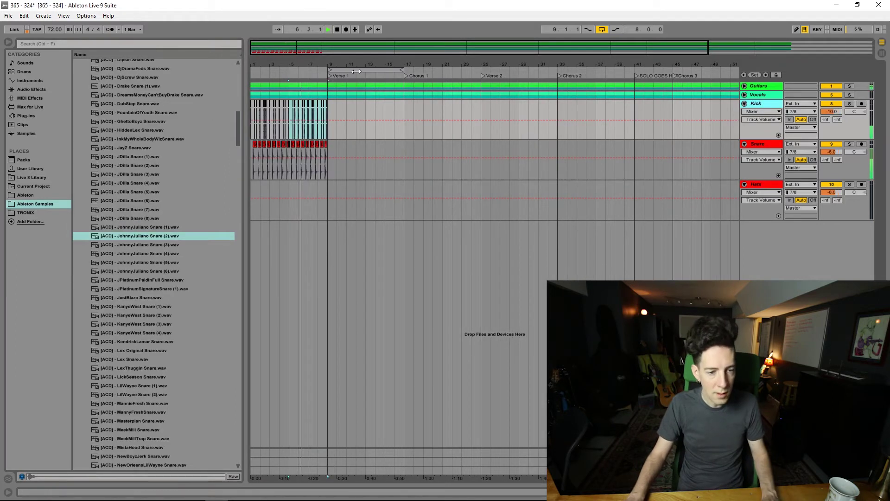
Duplicate the first eight bars of the kick and snare clips into Verse 1
left_click_drag(330, 174, 233, 124)
key("ctrl+d")
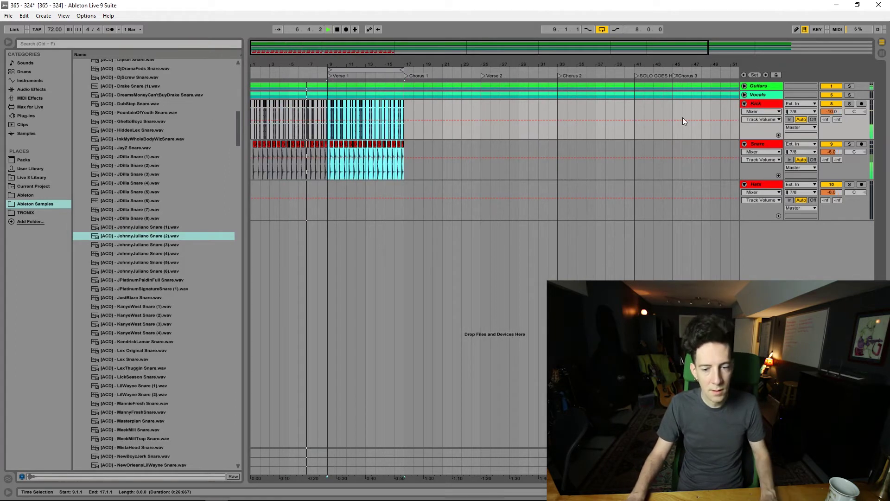
Insert a new audio track below the snare track and group the two as Snares
left_click(761, 145)
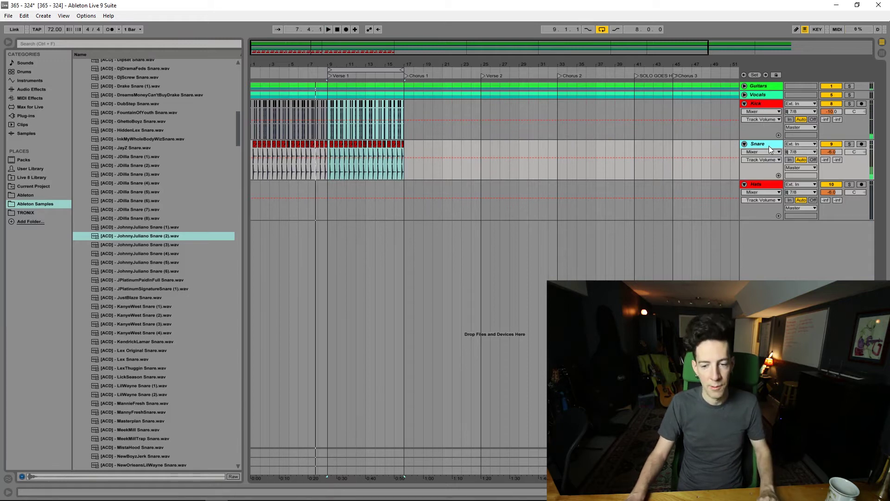
key("ctrl+d")
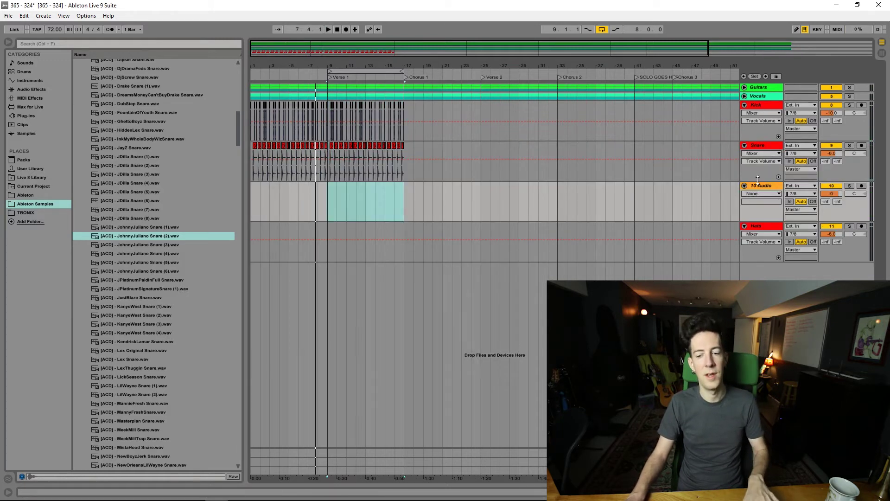
key("ctrl+g")
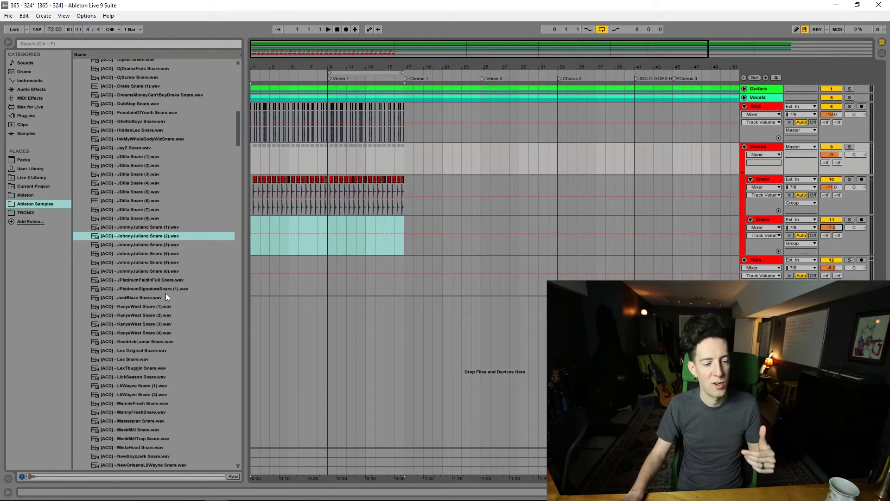
Audition the snare samples one after another, down to PoppinChampaigns Snare.wav, for a second snare layer
left_click(146, 323)
scroll(157, 312, "down", 2)
left_click(157, 314)
key("Down")
key("Down")
key("Down")
key("Down")
key("Down")
key("Down")
key("Down")
key("Down")
key("Down")
key("Down")
key("Down")
key("Down")
key("Down")
key("Down")
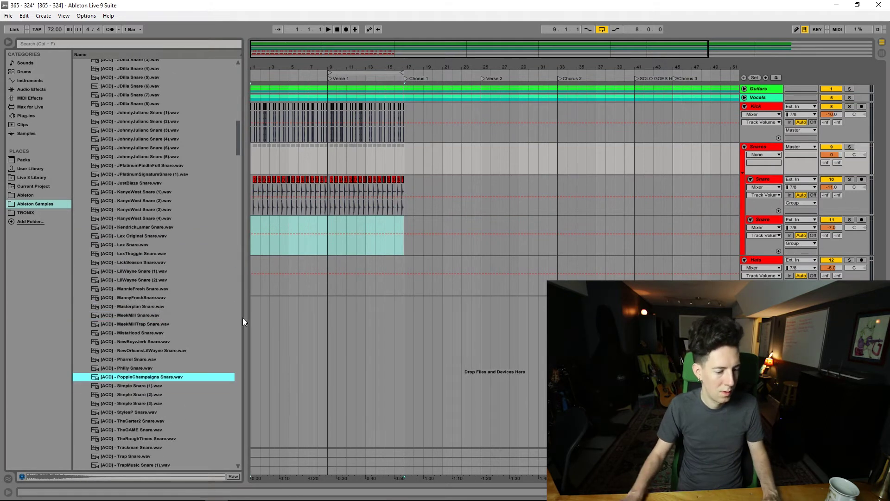
Play the beginning with the second snare layer and set that layer's track volume to -9 dB
left_click(299, 228)
key("space")
left_click_drag(300, 44, 302, 46)
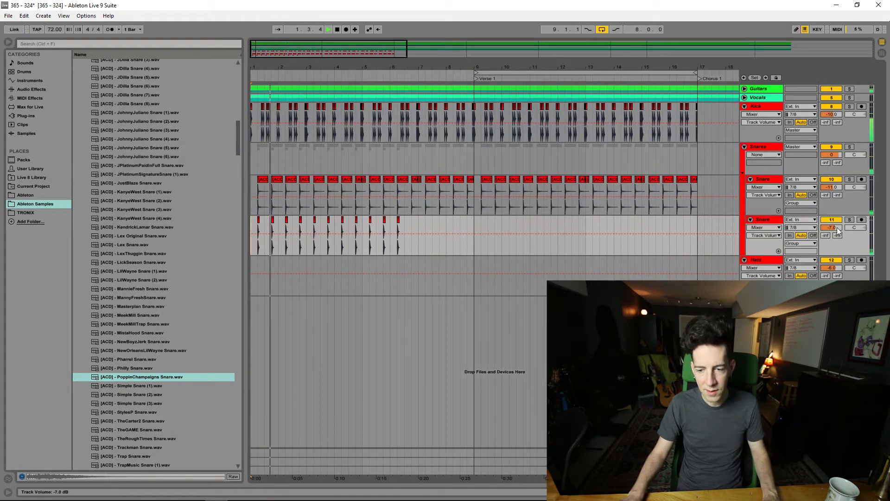
type("-10")
key("Return")
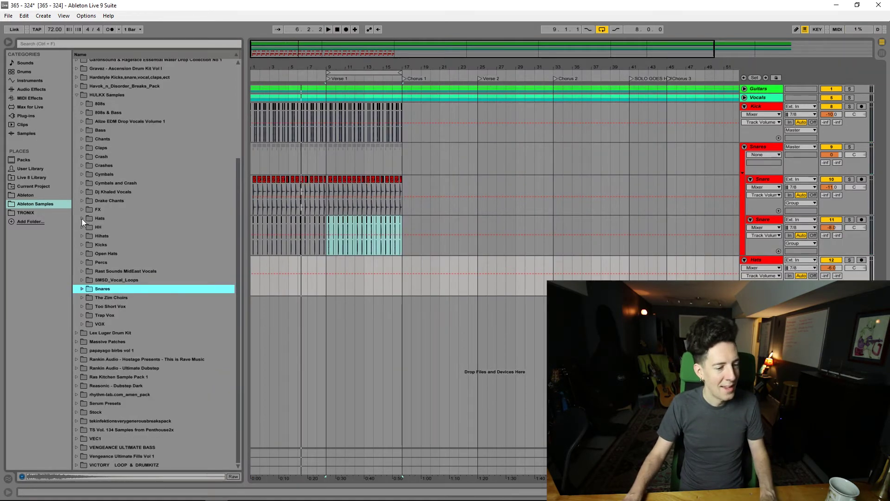
Expand the Hats folder in HULKX Samples and stop playback
left_click(82, 218)
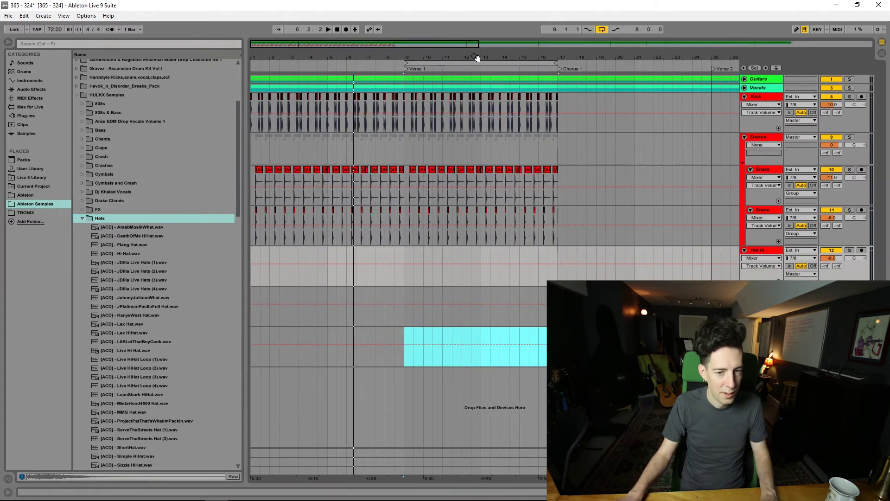
left_click(478, 62)
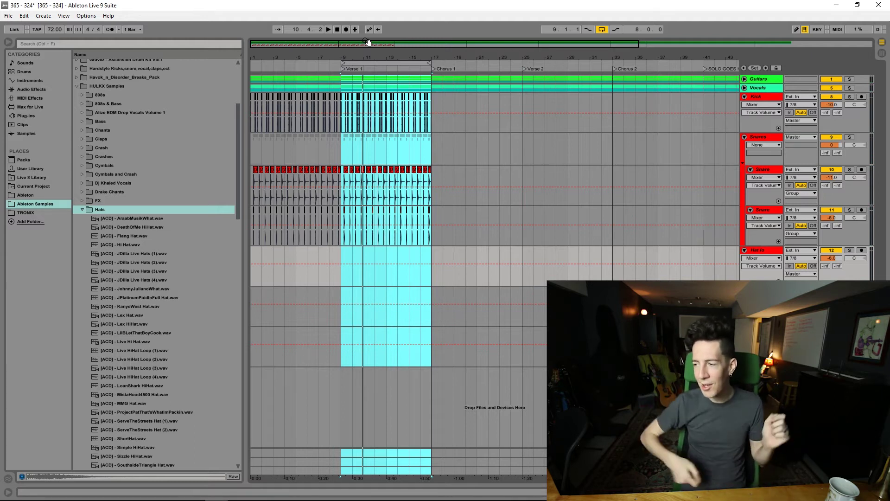
left_click_drag(333, 46, 334, 30)
left_click(337, 29)
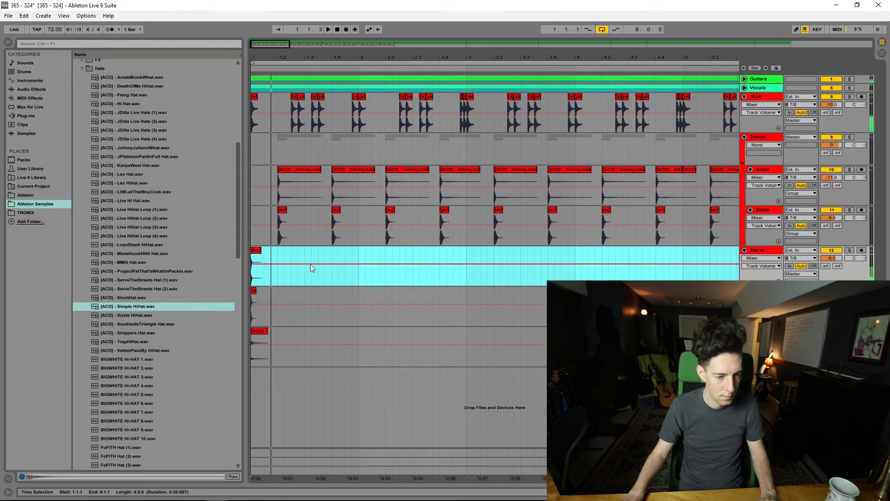
Group the three hat tracks as Hats
left_click(763, 249)
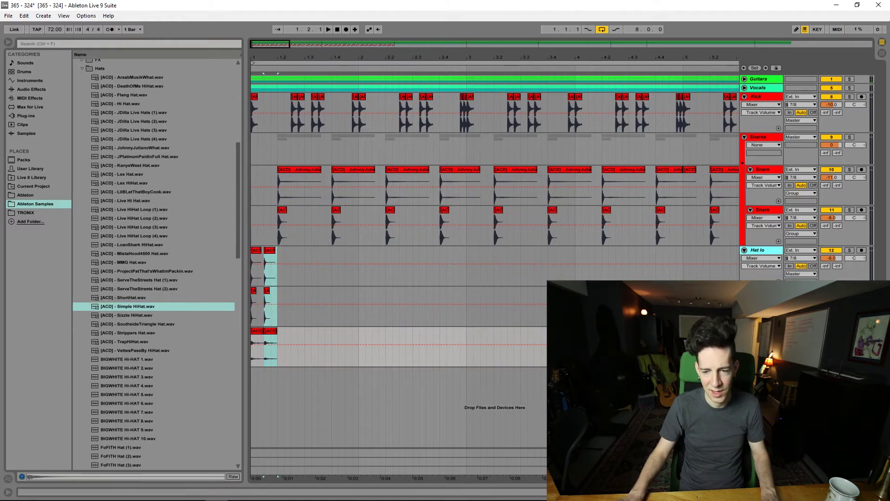
key("ctrl+g")
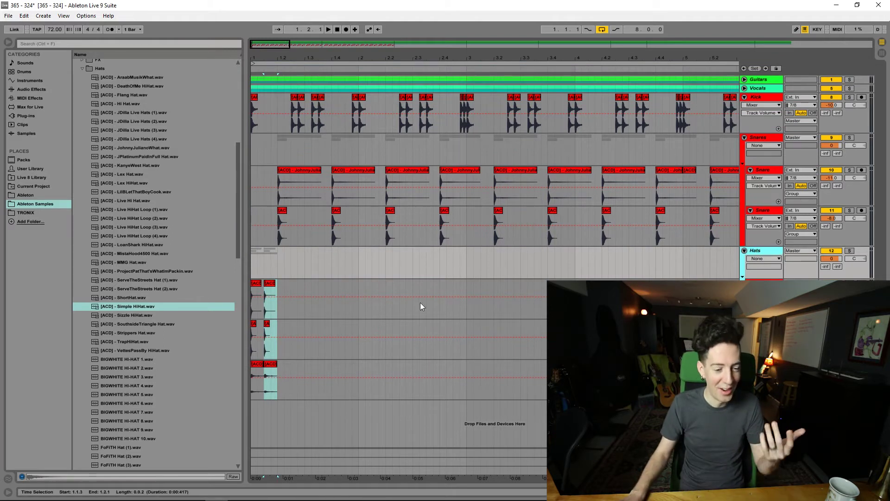
Duplicate the first beat of clips on all three hat tracks onto beat 2 and play the result
left_click(258, 304)
key("space")
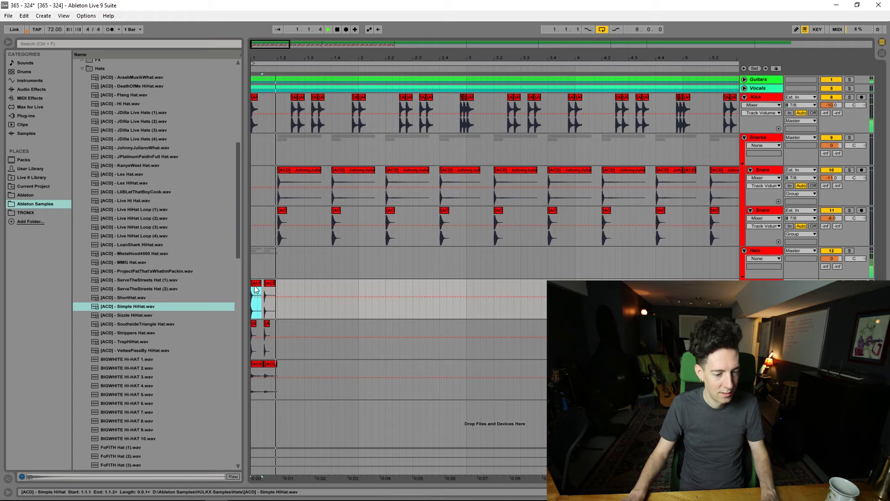
key("space")
left_click_drag(277, 389, 258, 287)
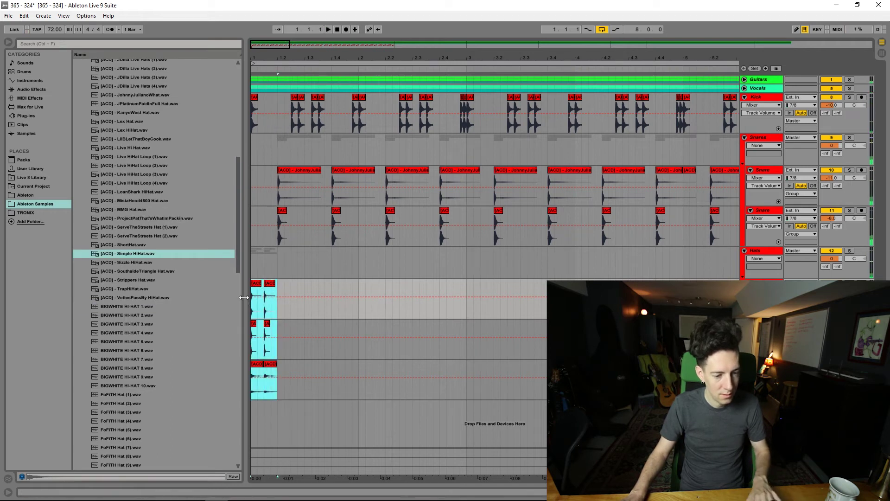
key("ctrl+d")
left_click(258, 285)
key("space")
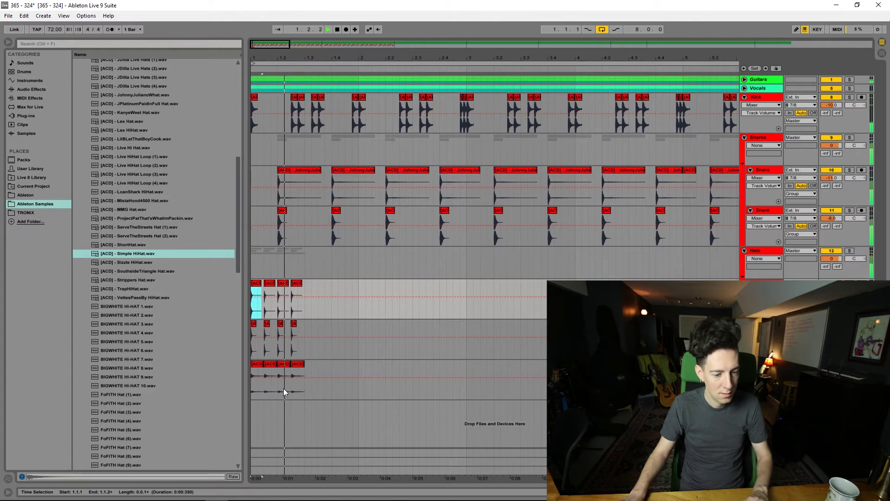
key("minus")
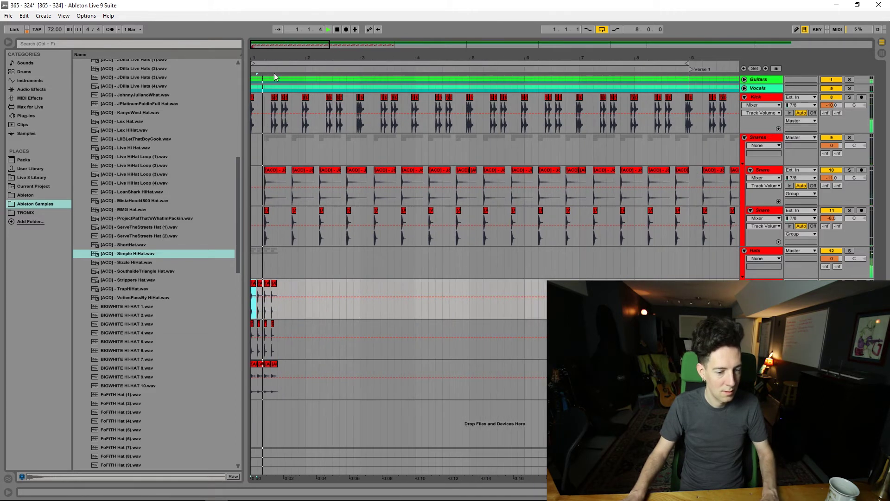
Repeat the first two beats of all three hat tracks until the Verse 1 marker at bar 9
left_click_drag(266, 372, 241, 300)
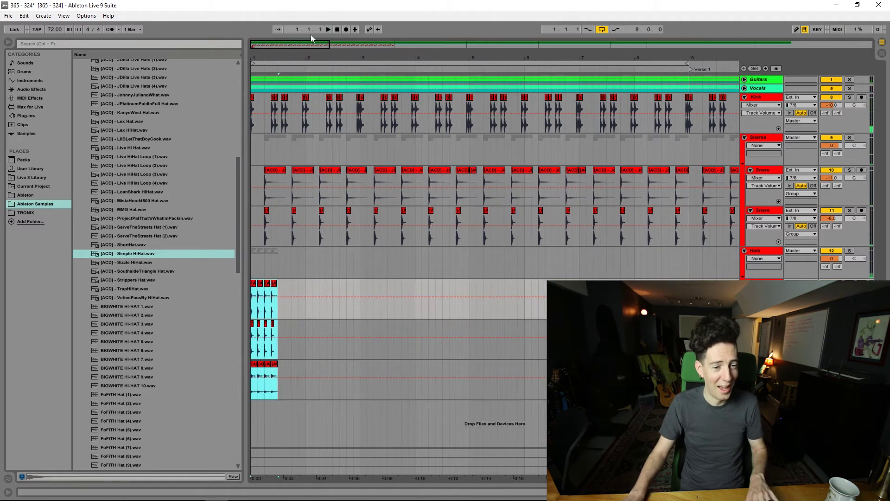
key("minus")
key("minus")
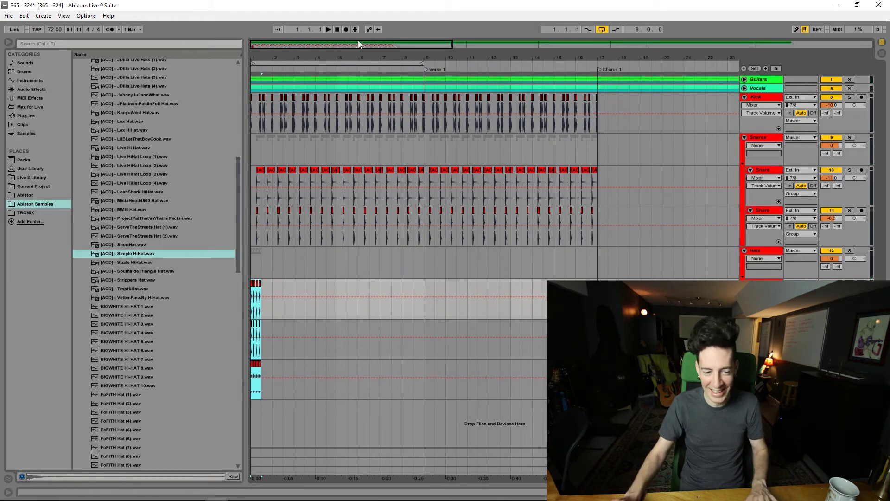
key("ctrl+d")
key("ctrl+d")
key("ctrl+d")
key("ctrl+d")
key("ctrl+d")
key("ctrl+d")
key("ctrl+d")
key("ctrl+d")
key("ctrl+d")
key("ctrl+d")
key("ctrl+d")
key("ctrl+d")
key("ctrl+d")
key("ctrl+d")
key("ctrl+d")
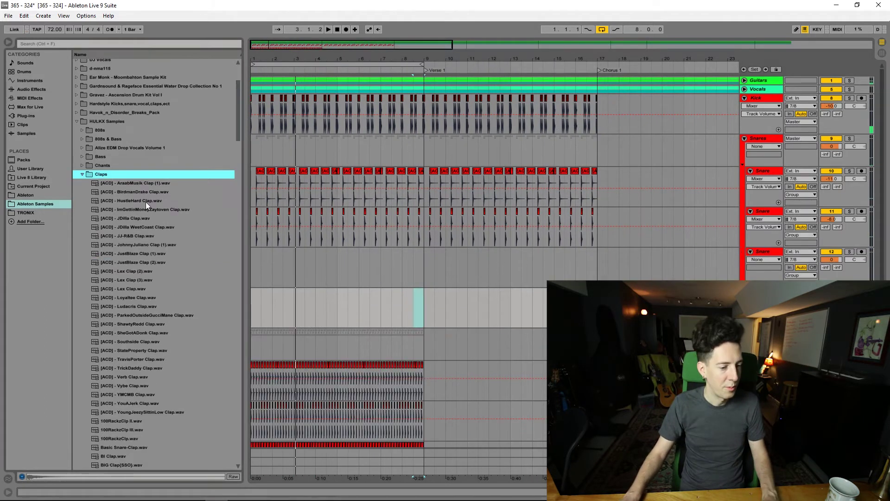
Audition the samples in the Claps folder one after another, down to BIG Clap(SSO).wav
key("Down")
key("Down")
key("Down")
key("Down")
key("Down")
key("Down")
key("Down")
key("Down")
key("Down")
key("Down")
key("Down")
key("Down")
key("Down")
key("Down")
key("Down")
key("Down")
key("Down")
key("Down")
key("Down")
key("Down")
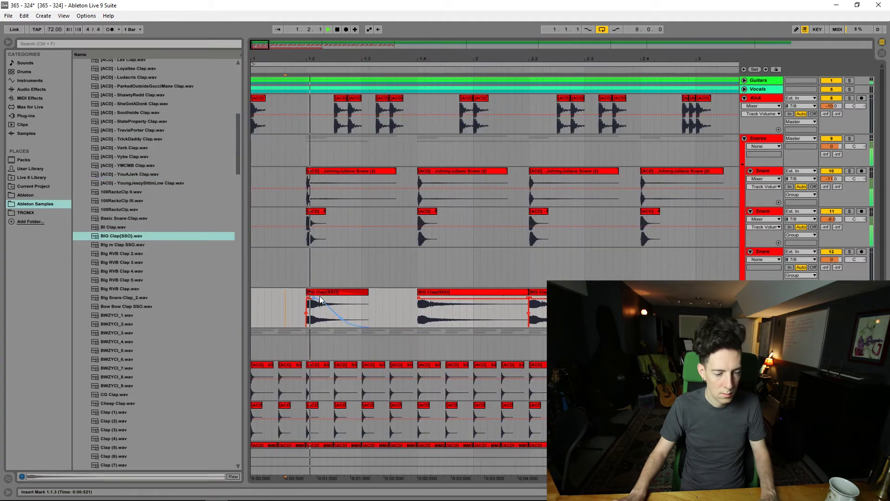
Repeat the first faded BIG Clap(SSO) clip every two beats until the Verse 1 marker at bar 9
left_click(308, 302)
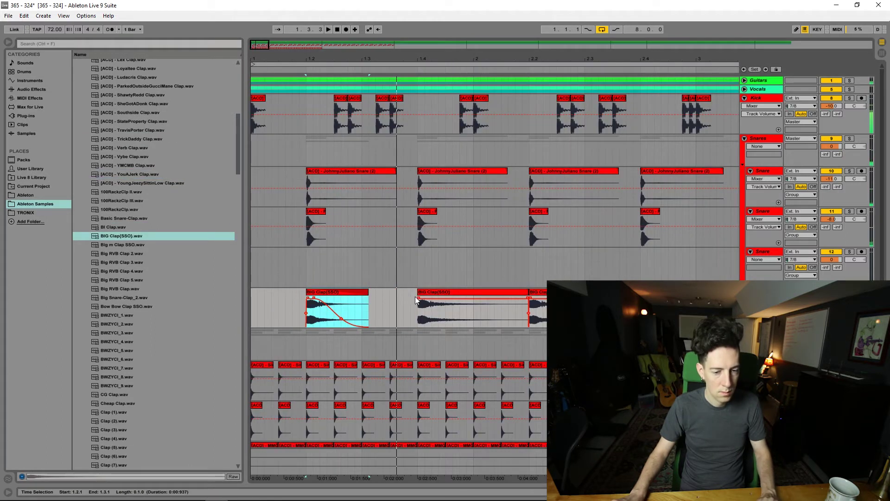
key("space")
key("minus")
key("ctrl+d")
key("ctrl+d")
key("ctrl+d")
key("ctrl+d")
key("ctrl+d")
key("ctrl+d")
key("ctrl+d")
key("ctrl+d")
key("ctrl+d")
key("ctrl+d")
key("ctrl+d")
key("ctrl+d")
key("ctrl+d")
key("ctrl+d")
key("ctrl+d")
key("ctrl+d")
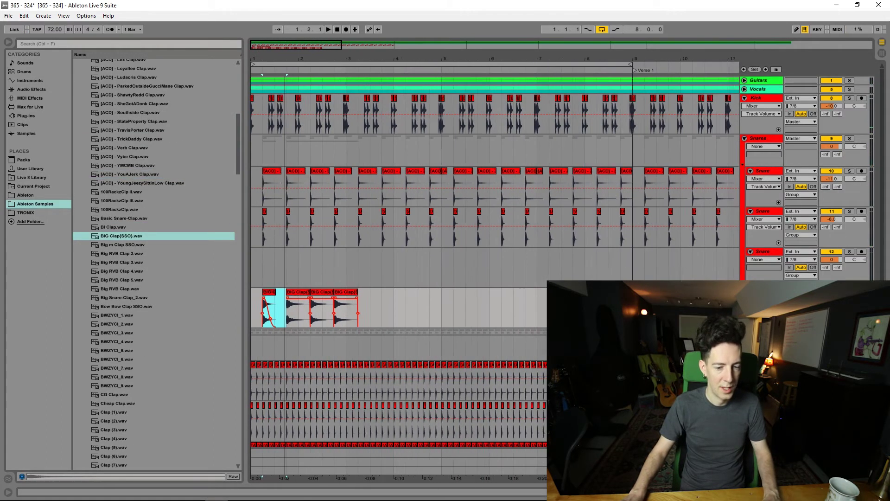
Place Big Snare-Clap_2.wav on the empty snare track at beat 2 of bar 1, aligned with the other snares
scroll(139, 232, "down", 3)
left_click(104, 227)
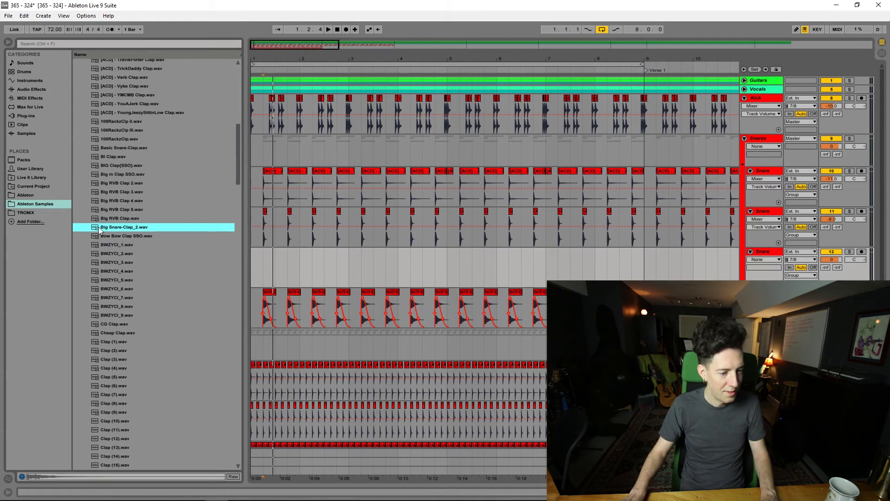
left_click_drag(246, 253, 263, 260)
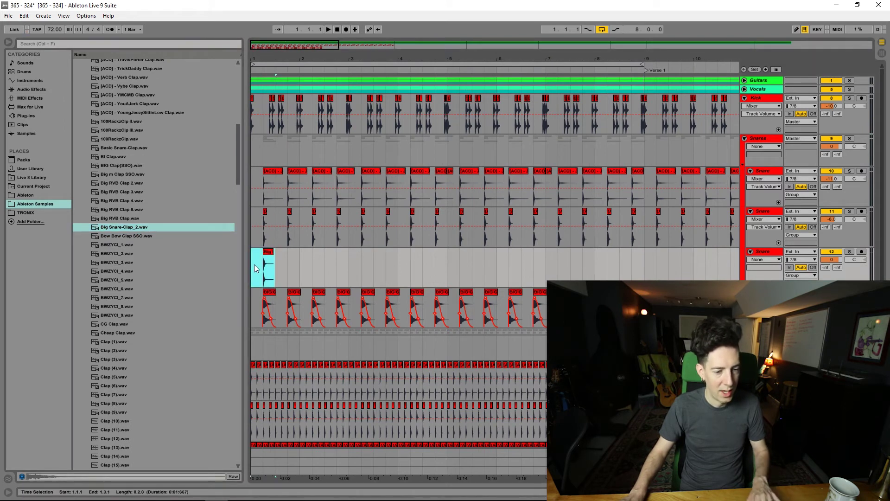
Repeat the first two beats of the Big Snare-Clap_2 track until the Verse 1 marker at bar 9
key("ctrl+d")
key("ctrl+d")
key("ctrl+d")
key("ctrl+d")
key("ctrl+d")
key("ctrl+d")
key("ctrl+d")
key("ctrl+d")
key("ctrl+d")
key("ctrl+d")
key("ctrl+d")
key("ctrl+d")
key("ctrl+d")
key("ctrl+d")
key("ctrl+d")
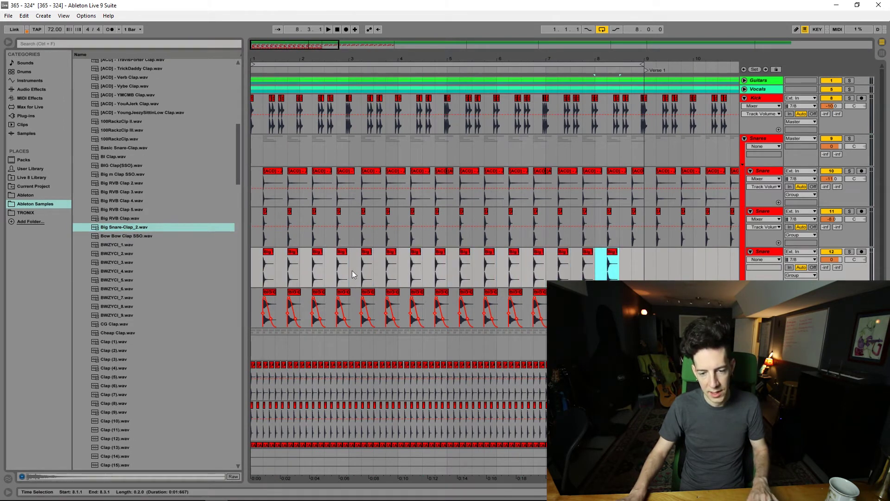
Set the Big Snare-Clap_2 track's volume to -12 dB
left_click_drag(831, 260, 829, 264)
type("-12")
key("Return")
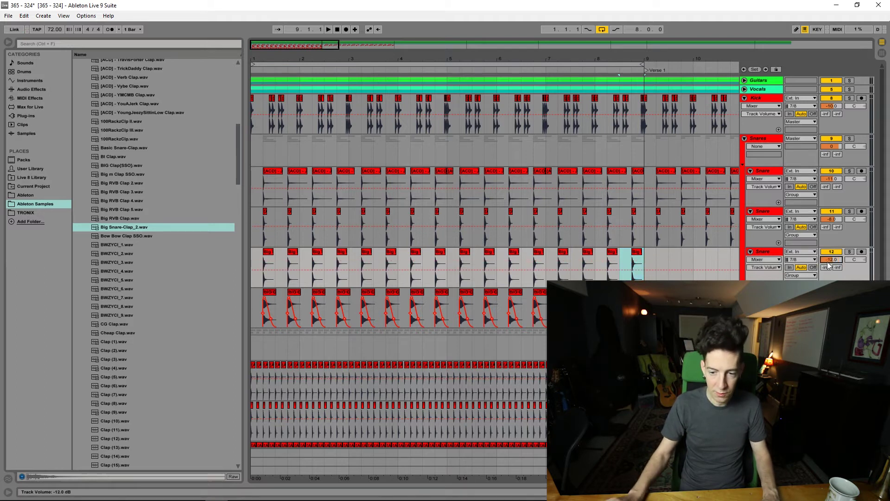
Play the drum pattern from the start to check how the layered snares and claps sound together
left_click(251, 193)
key("space")
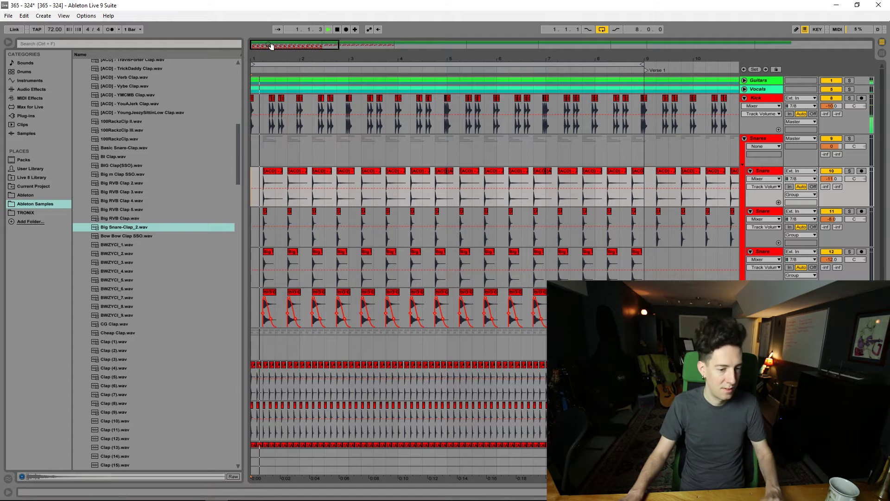
left_click_drag(272, 46, 266, 66)
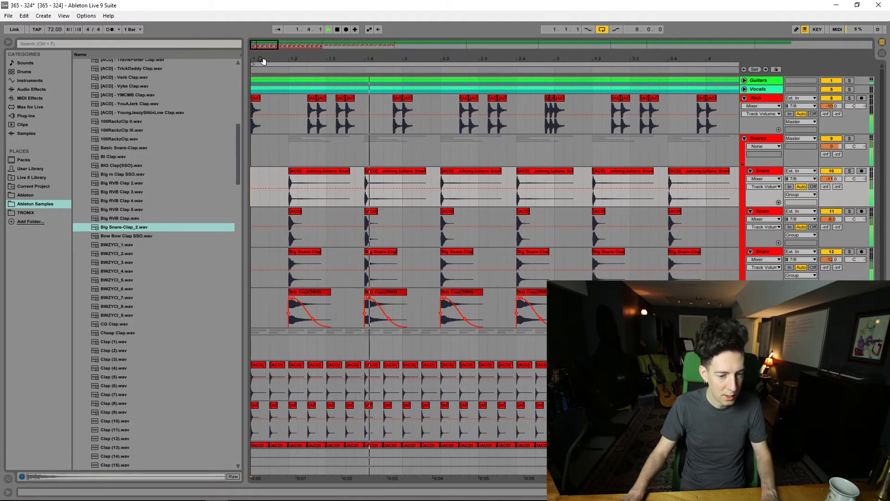
key("space")
key("Down")
key("Down")
key("z")
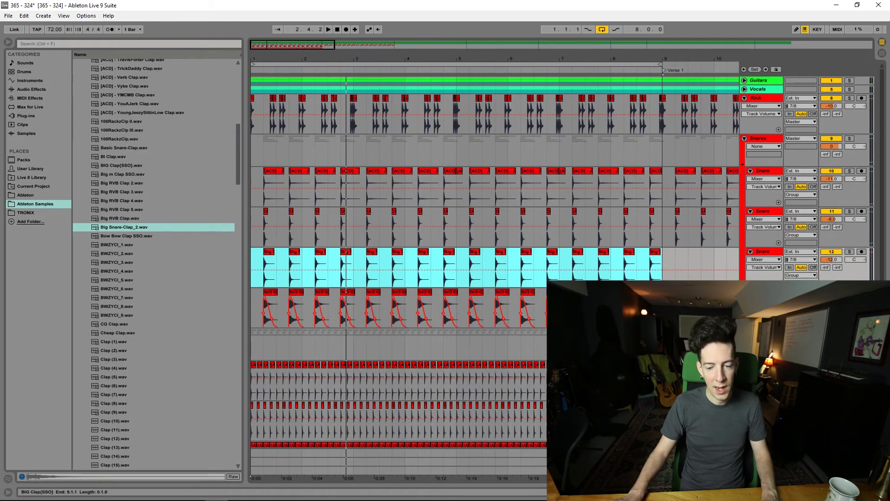
Consolidate the clips on each of the four snare and clap tracks from bar 1 to the Verse 1 marker
left_click(649, 75)
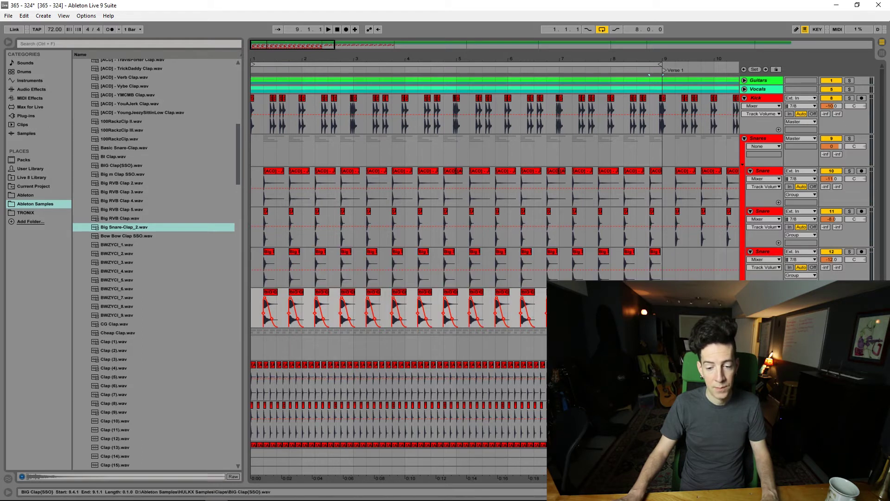
left_click(658, 172)
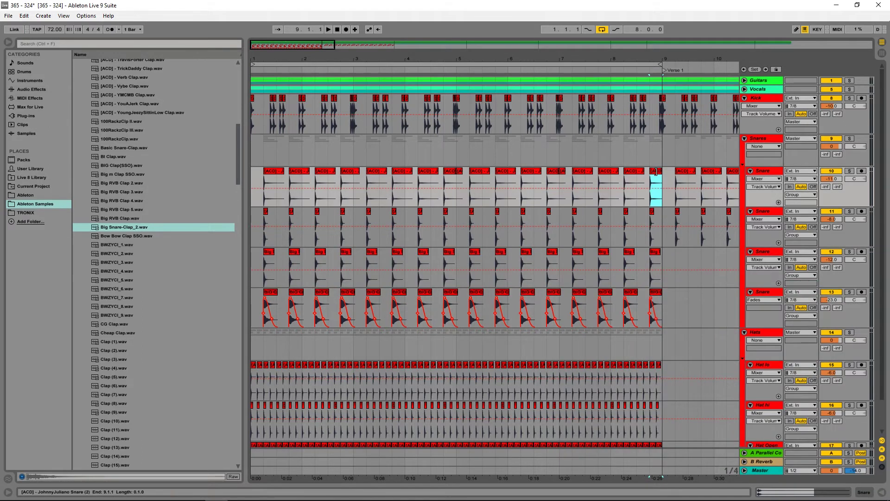
left_click_drag(662, 314, 227, 175)
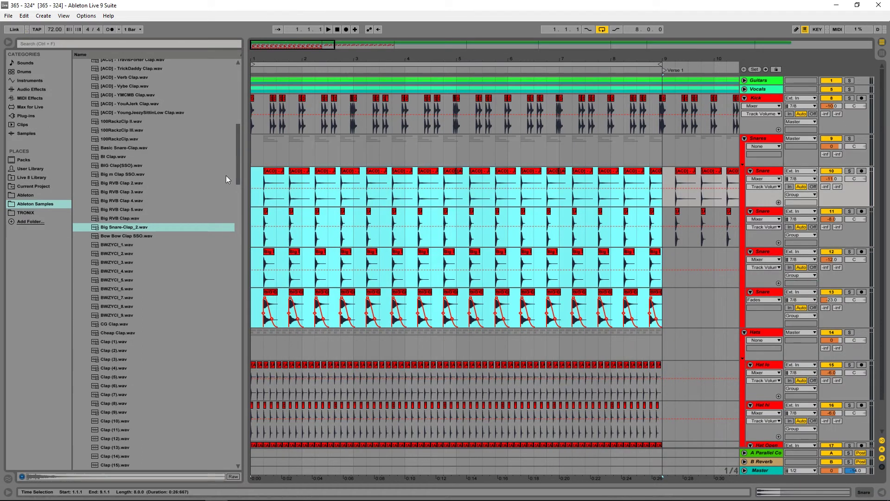
right_click(277, 174)
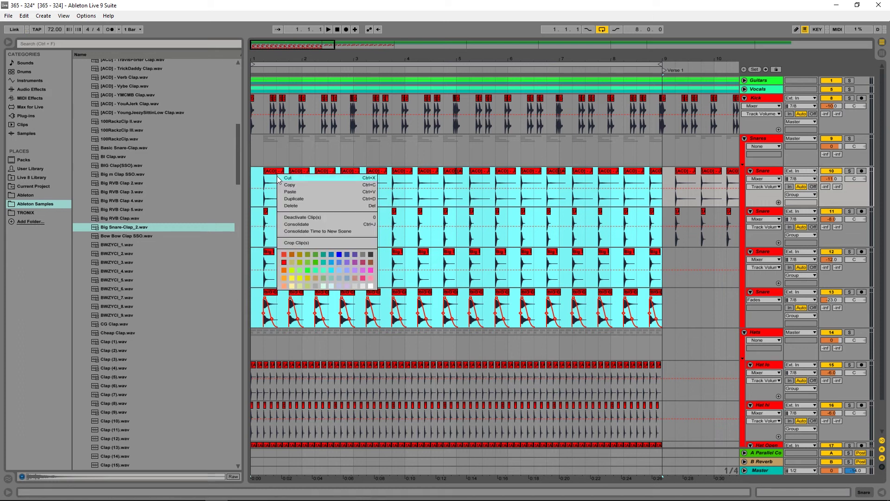
left_click(308, 228)
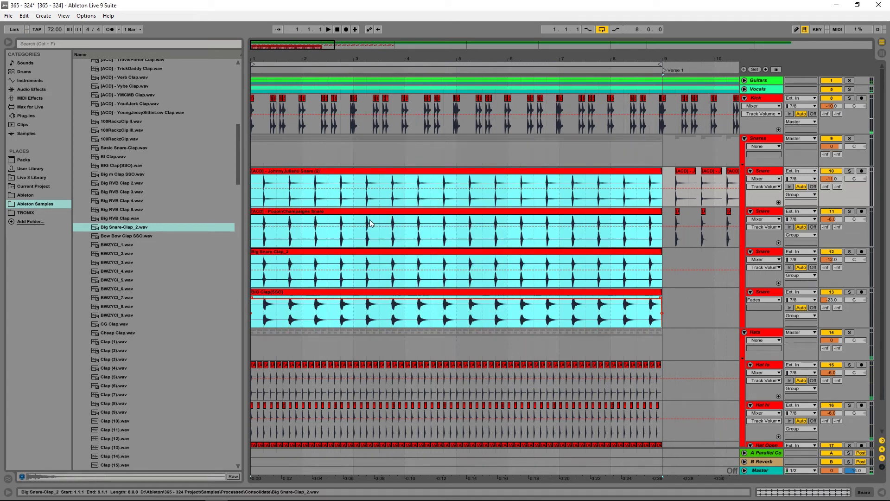
Trim a small amount off the start of all four consolidated snare and clap clips together
left_click_drag(263, 46, 264, 50)
left_click_drag(252, 186, 256, 185)
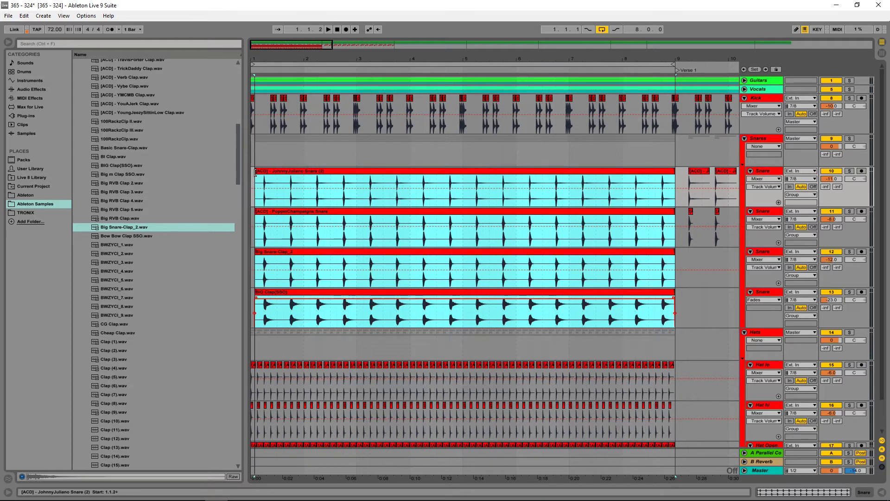
Offset the snare layers by nudging the Big Snare-Clap_2 clip slightly earlier and the BIG Clap(SSO) clip slightly later
left_click_drag(260, 50, 302, 252)
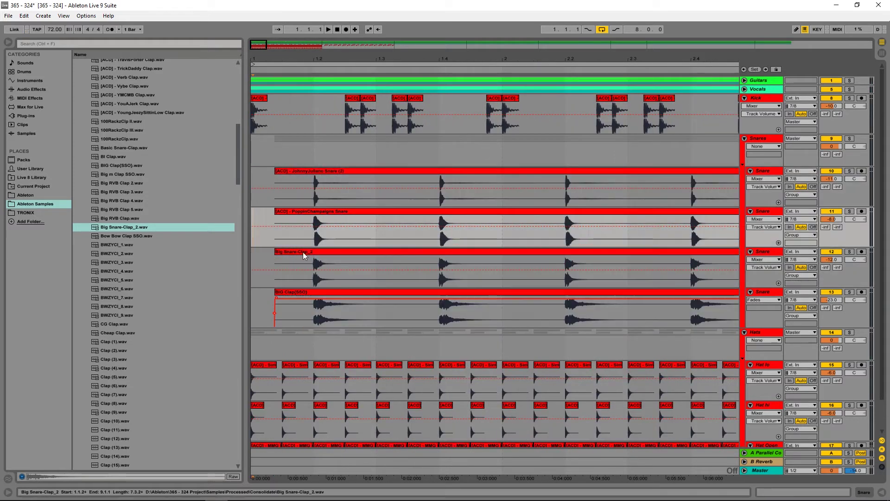
left_click(302, 251)
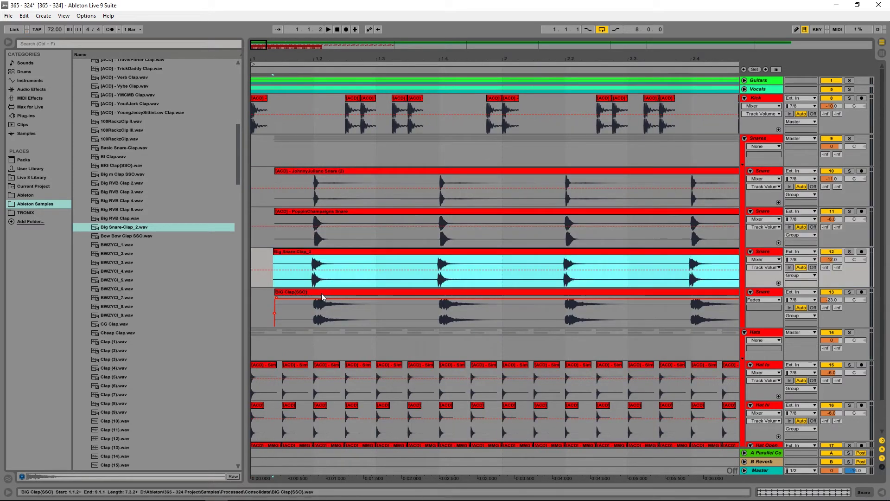
left_click(324, 290)
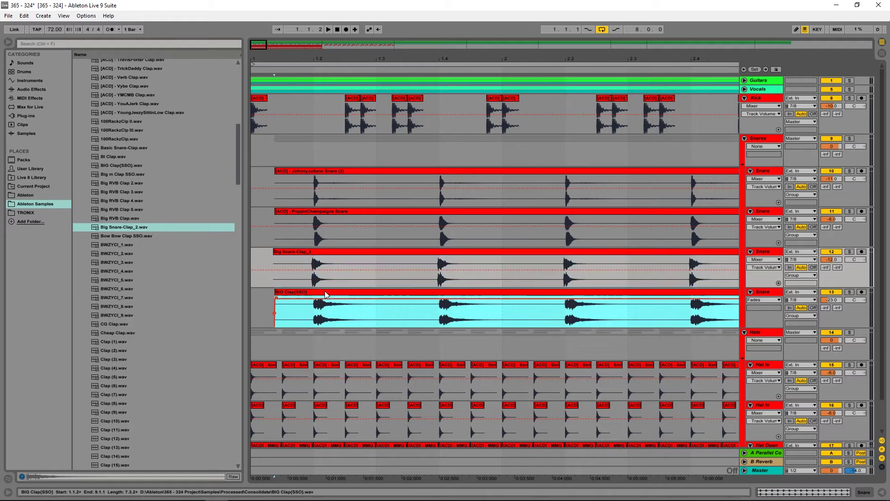
left_click_drag(328, 295, 300, 278)
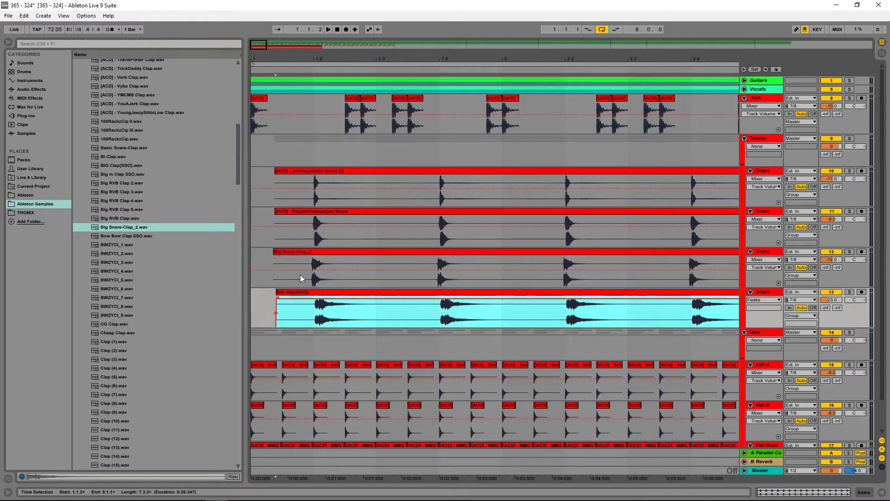
Play the drums from the start of bar 1 to check the offset snare and clap layers
left_click(261, 222)
key("space")
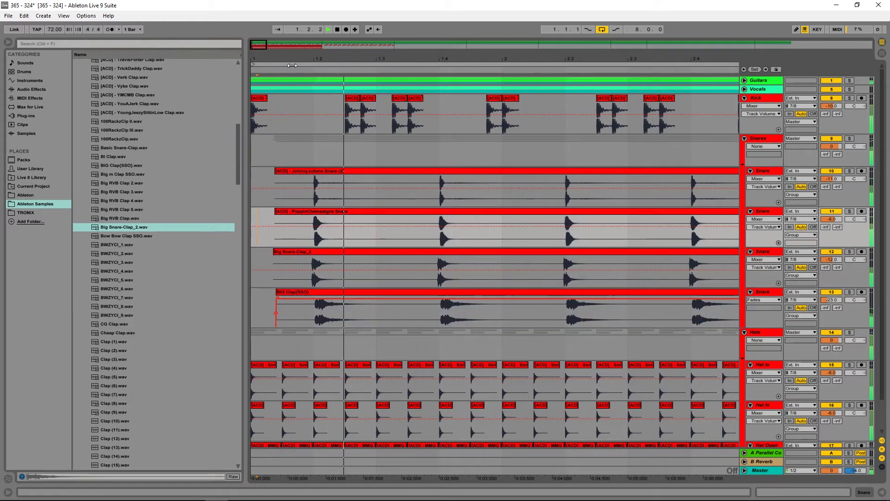
key("minus")
key("minus")
key("minus")
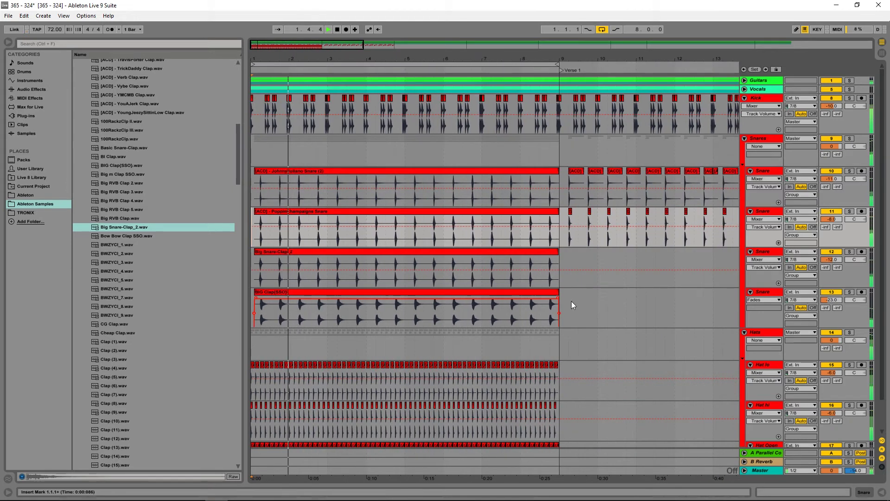
key("space")
Set the adaptive grid to Narrow and consolidate the four offset snare and clap tracks from bar 1 to bar 9
right_click(470, 329)
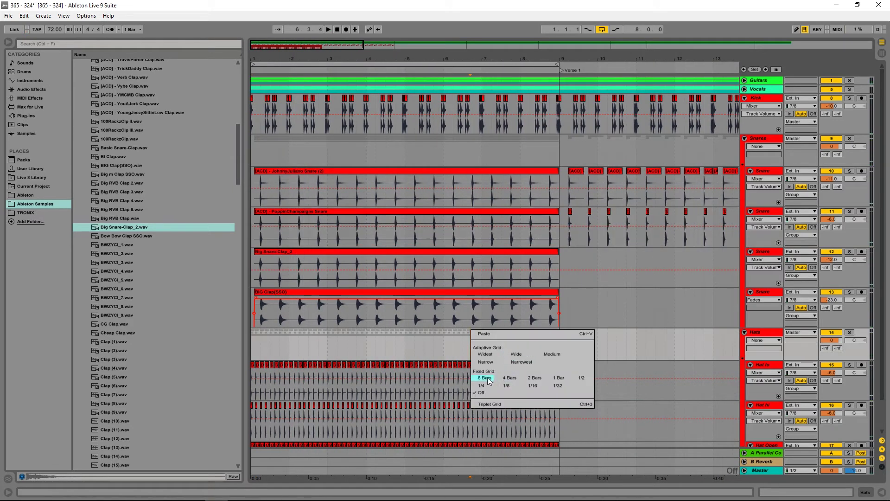
left_click(486, 363)
left_click_drag(561, 305, 241, 180)
key("ctrl+j")
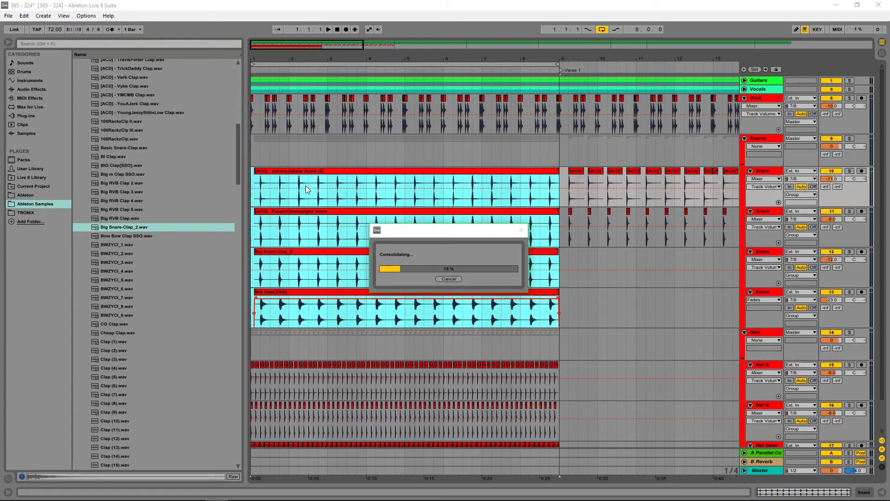
key("minus")
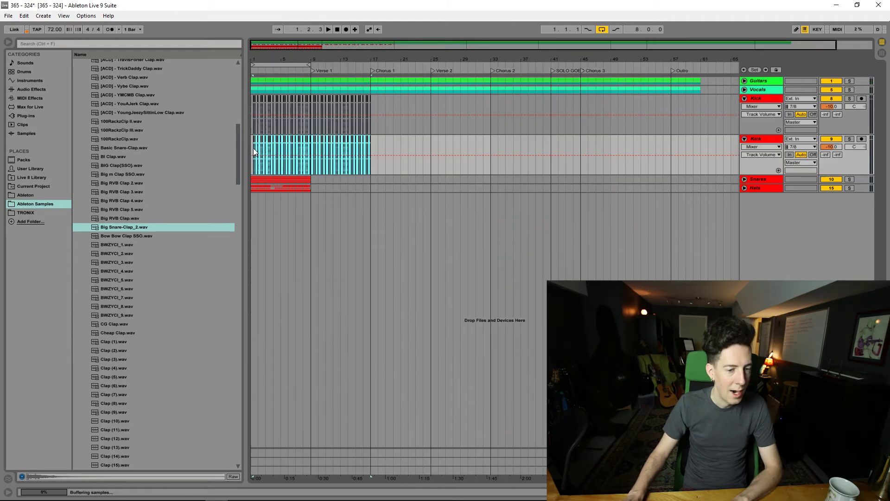
Browse the Drums folder of DB SAMPLE PACK and audition DB Kick 1.wav and DB Kick 2.wav for the second kick track
left_click_drag(278, 49, 270, 43)
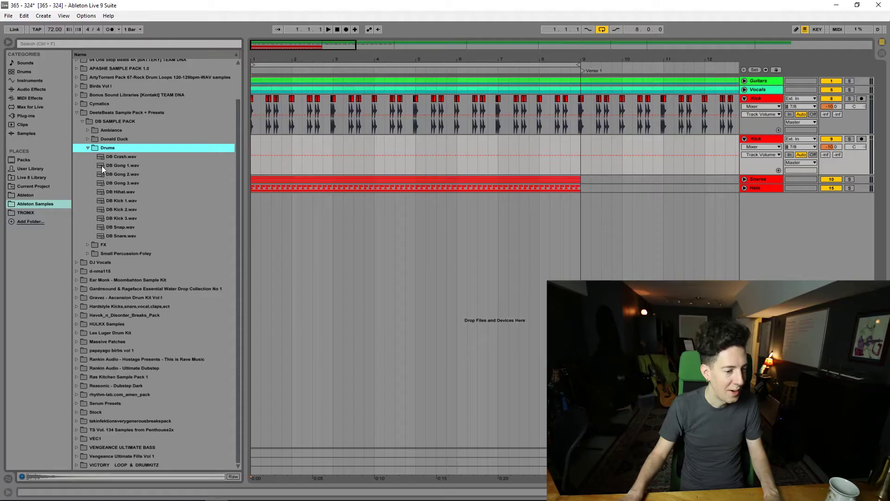
scroll(91, 148, "up", 2)
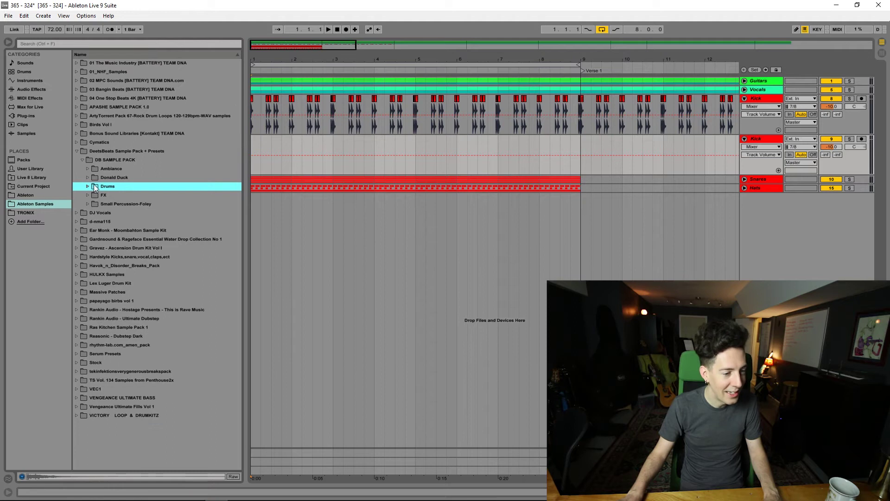
scroll(93, 183, "down", 2)
left_click(105, 207)
left_click(109, 201)
left_click(110, 209)
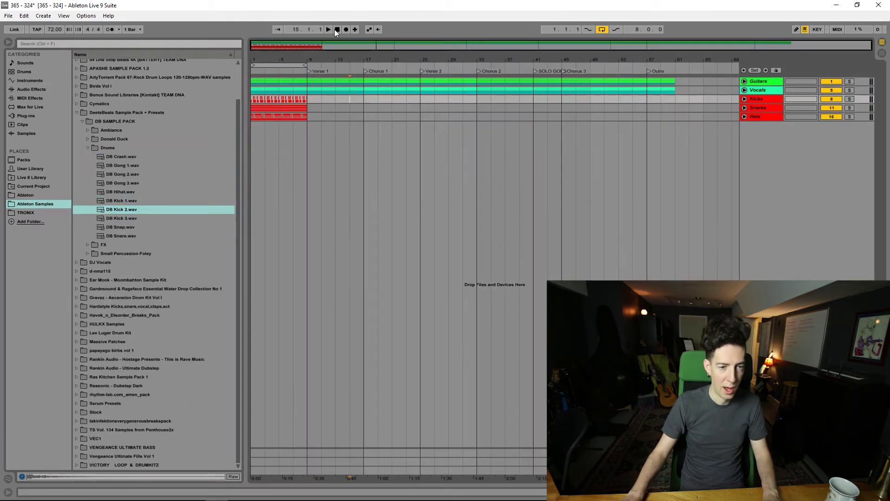
Restart playback to hear the drum groups together with the guitars and vocals
left_click(336, 29)
left_click(327, 29)
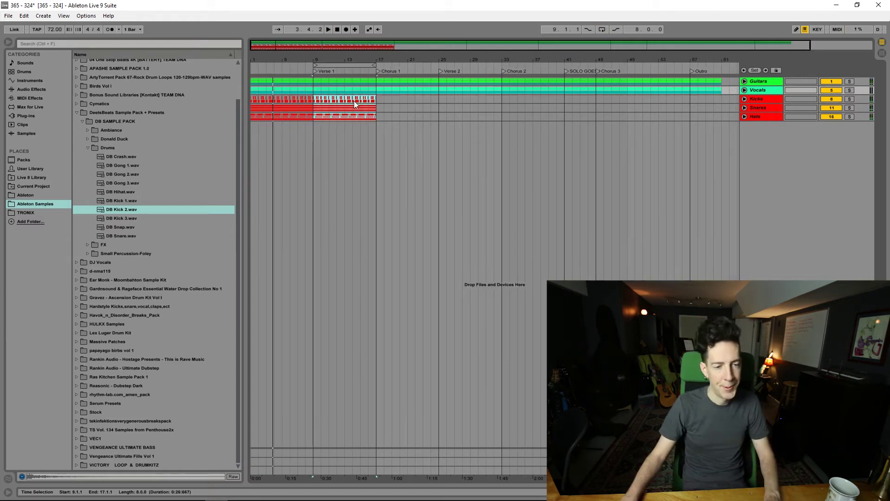
key("minus")
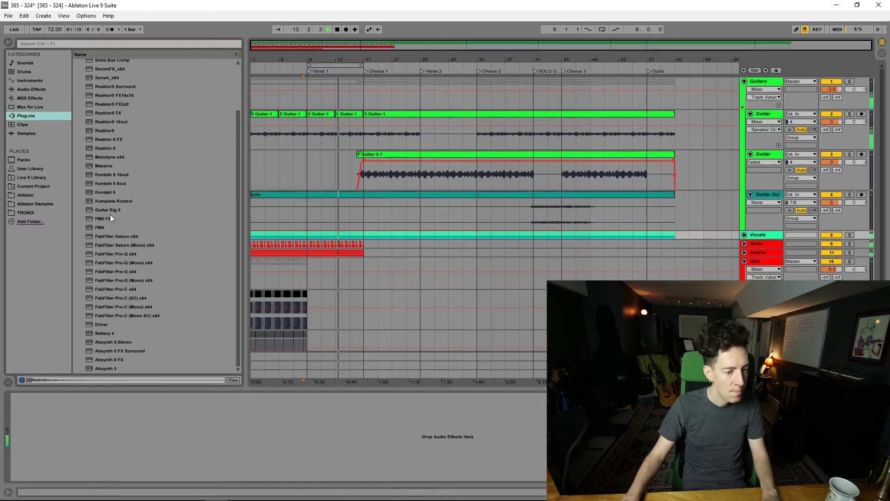
Look up Guitar Rig 5 among the plug-ins and stop playback
left_click(113, 209)
scroll(112, 92, "up", 2)
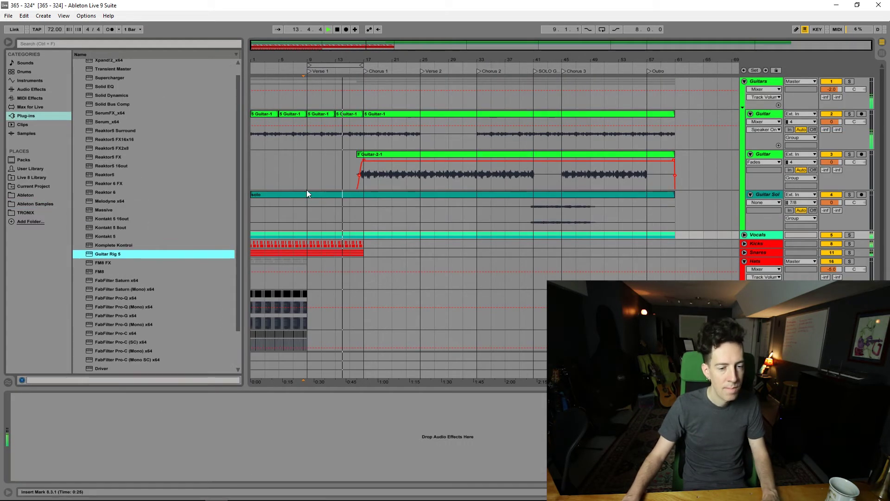
left_click(303, 170)
key("space")
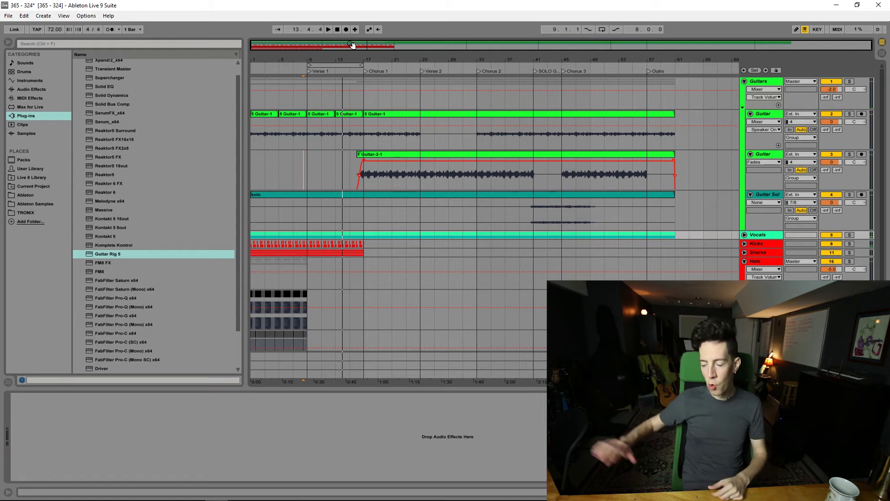
Find the Cymbals folder in HULKX Samples and audition CFD2_Kit_05_Cymbal_070_Bbm.wav
left_click(78, 220)
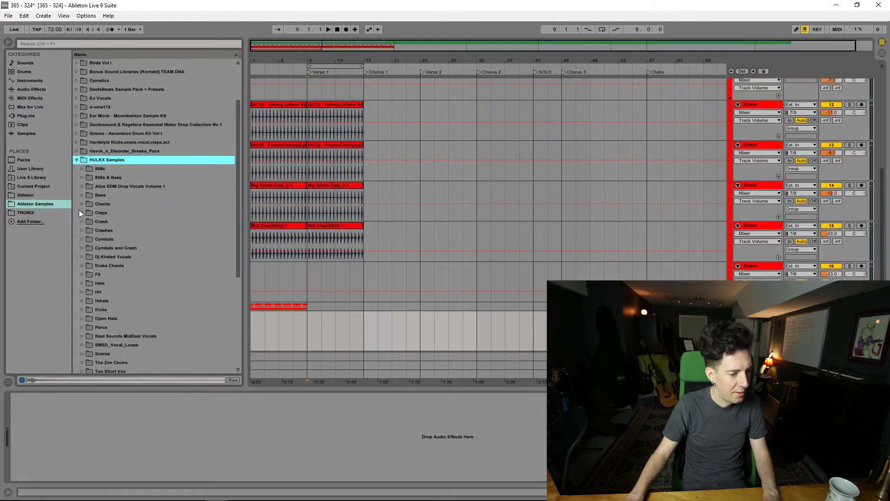
left_click(82, 186)
left_click(121, 153)
left_click(121, 204)
left_click(165, 160)
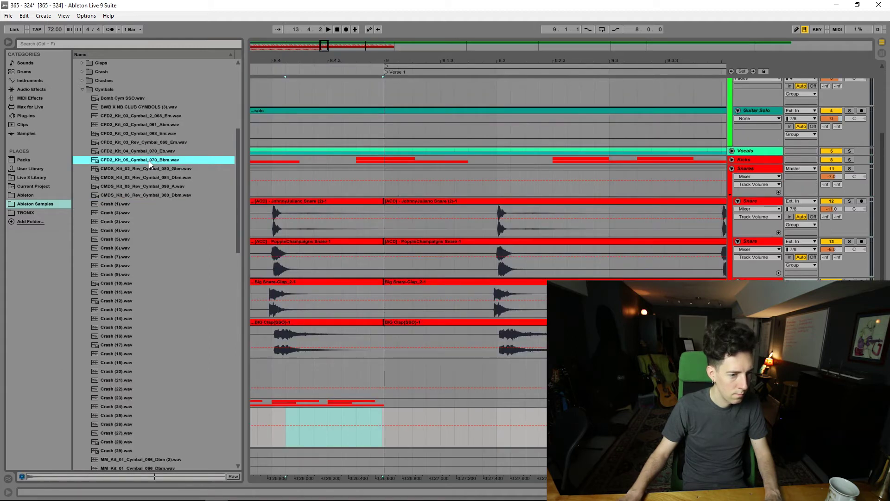
Place CFD2_Kit_05_Cymbal_070_Bbm.wav on the Rev Cymbal track at beat 4 of bar 8, cropped and consolidated to end at bar 9
left_click_drag(149, 160, 274, 428)
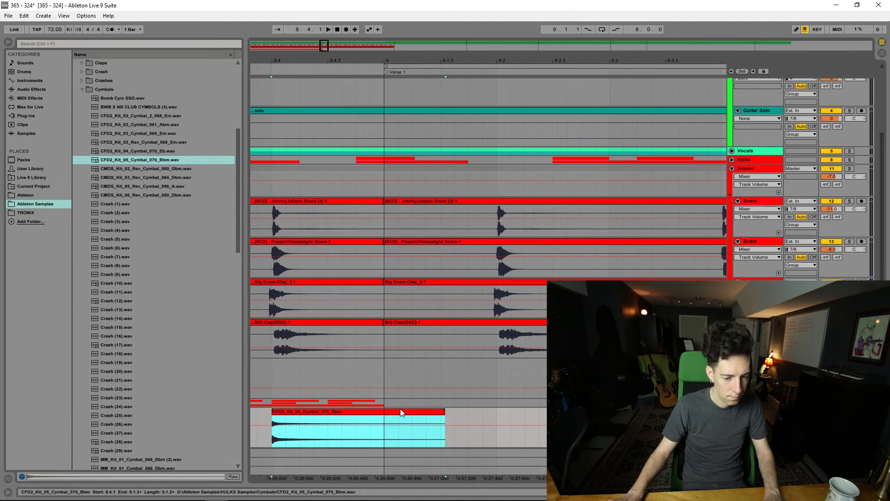
left_click_drag(444, 412, 376, 412)
left_click(381, 412)
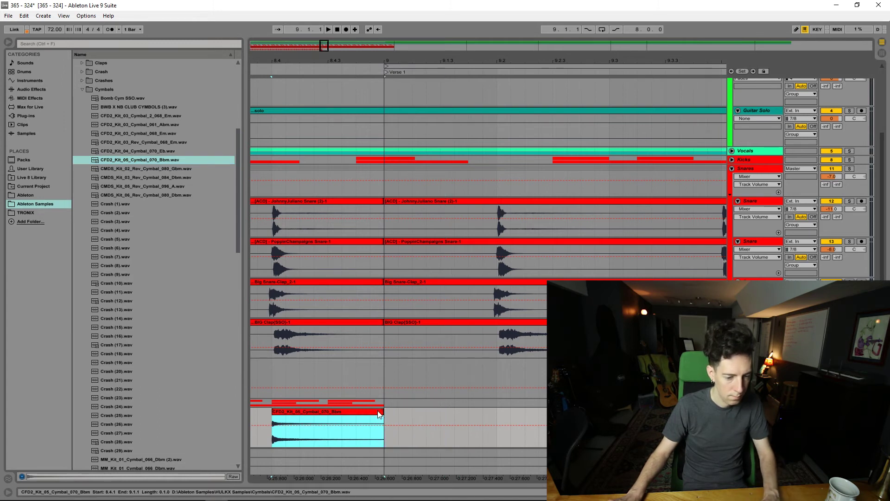
key("ctrl+j")
Reverse the cropped cymbal clip so it swells into Verse 1, and close the clip's detail view
double_click(376, 414)
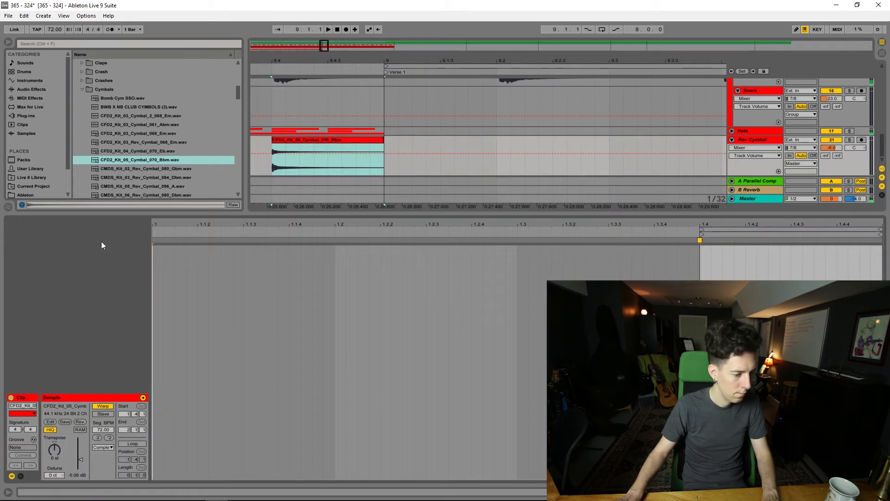
key("space")
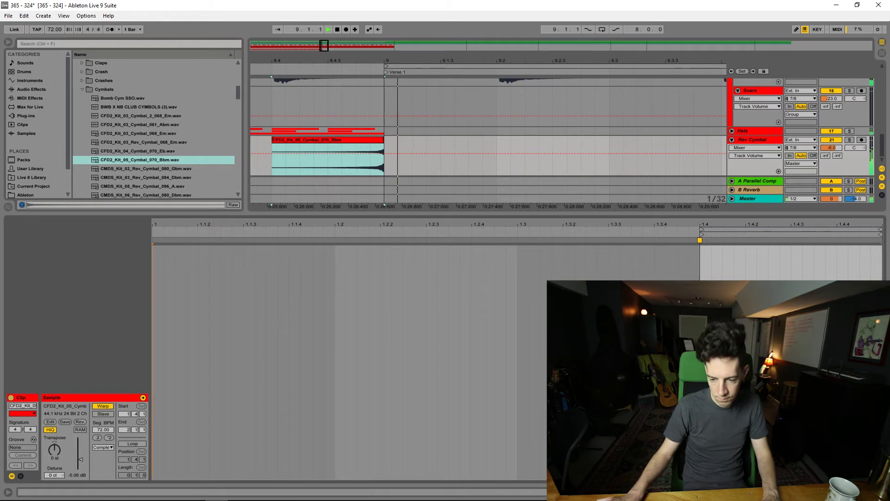
key("ctrl+alt+l")
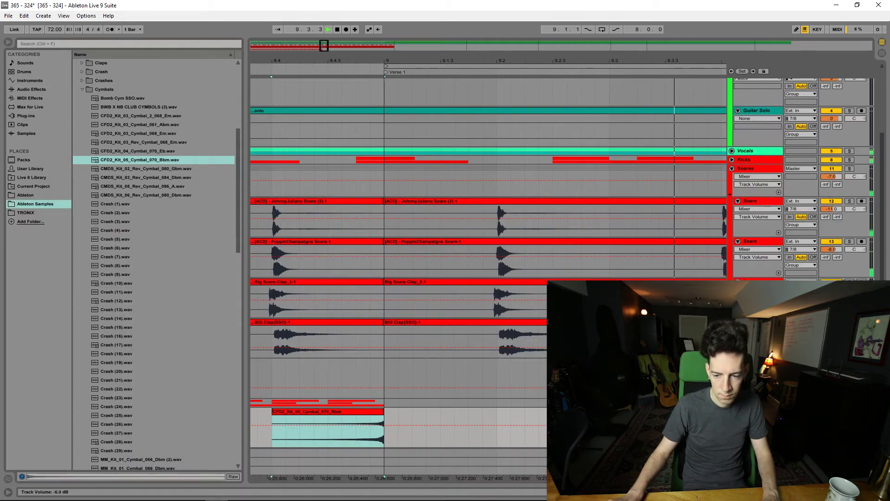
Restart playback to hear the reversed cymbal in the arrangement
key("minus")
left_click(361, 104)
key("space")
key("space")
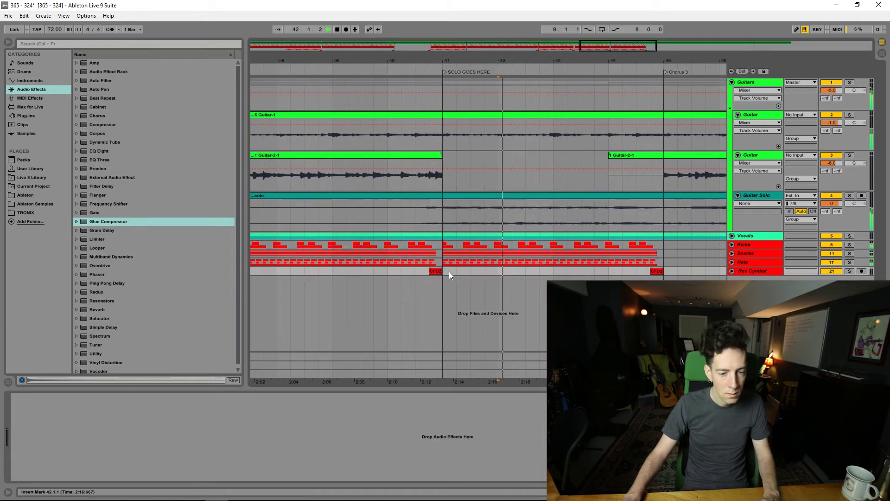
Delete the kicks, snares and hats in bar 41, right after the SOLO GOES HERE marker
left_click_drag(496, 272, 452, 245)
key("Delete")
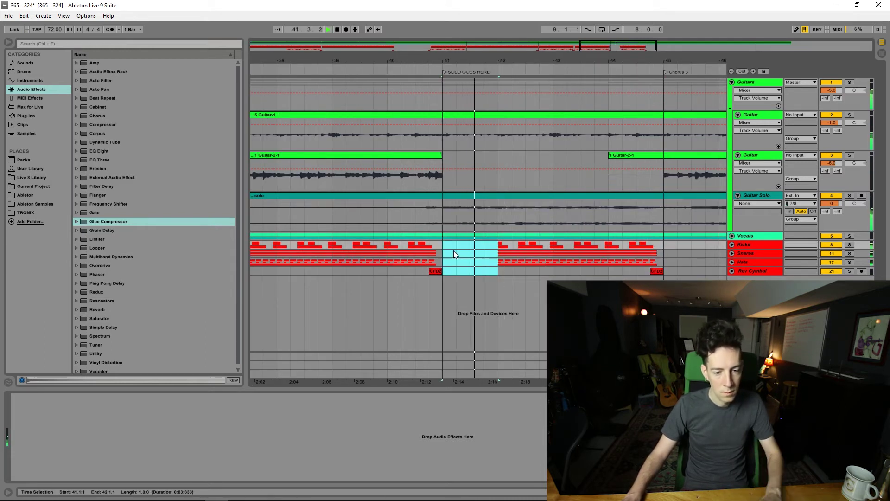
left_click(434, 272)
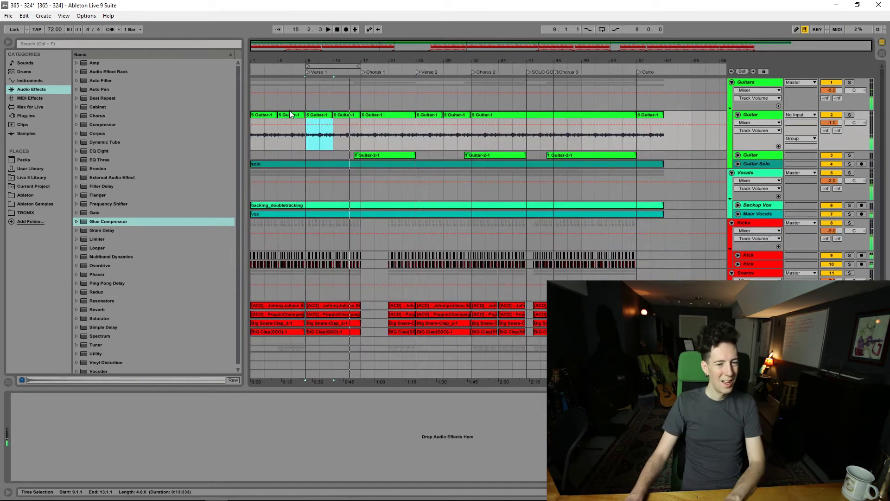
Play the arrangement from bar 7 into Verse 1 to review the mix
left_click(289, 112)
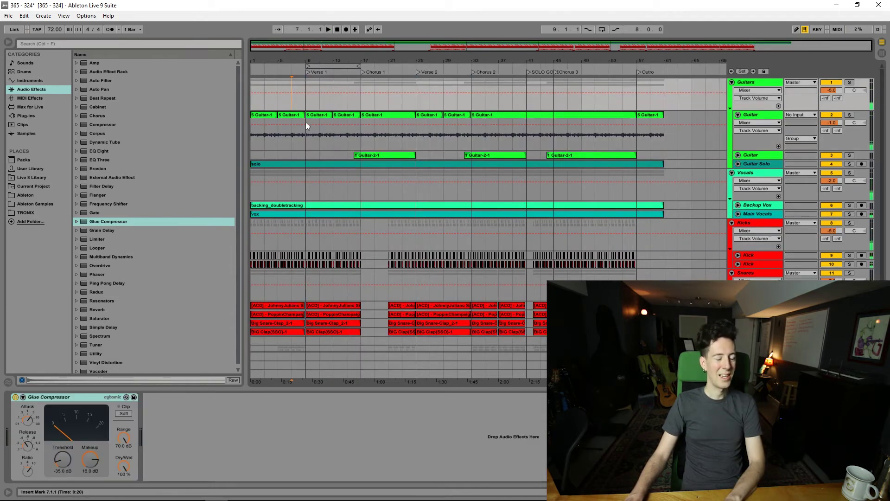
key("space")
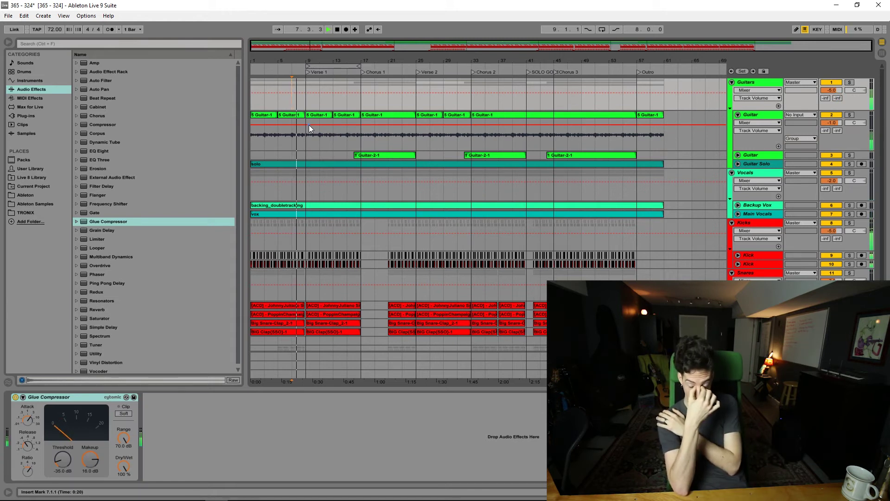
key("space")
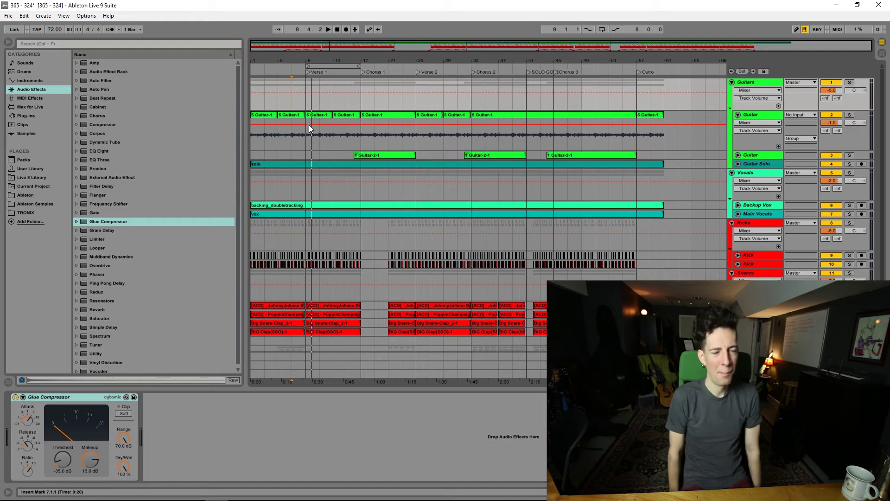
Play Verse 1 to hear the chopped Guitar clips against the drums, and stop playback
left_click(763, 115)
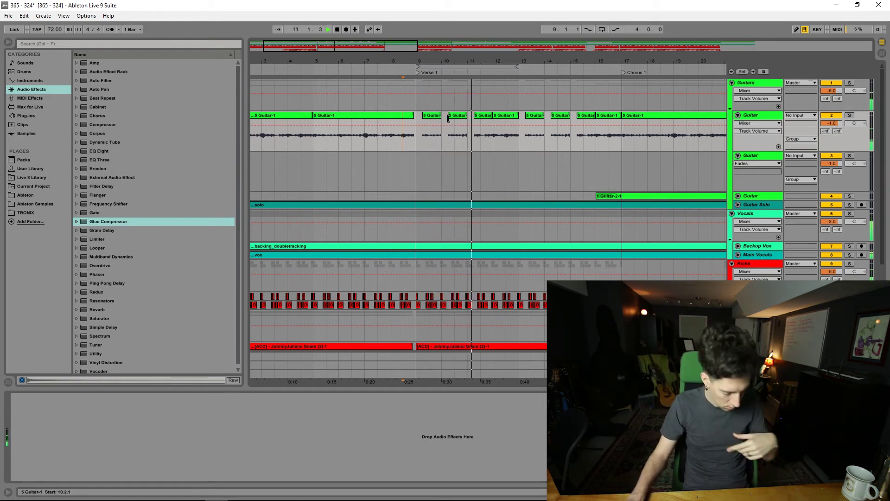
left_click_drag(414, 47, 642, 47)
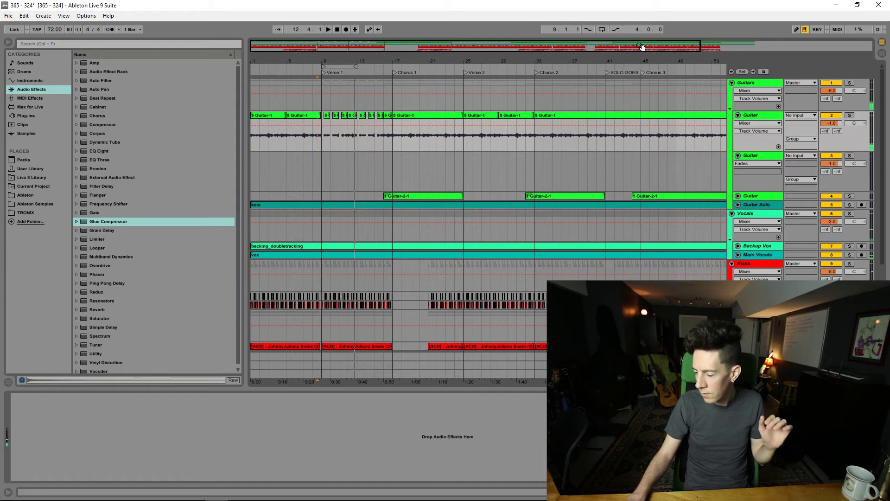
key("space")
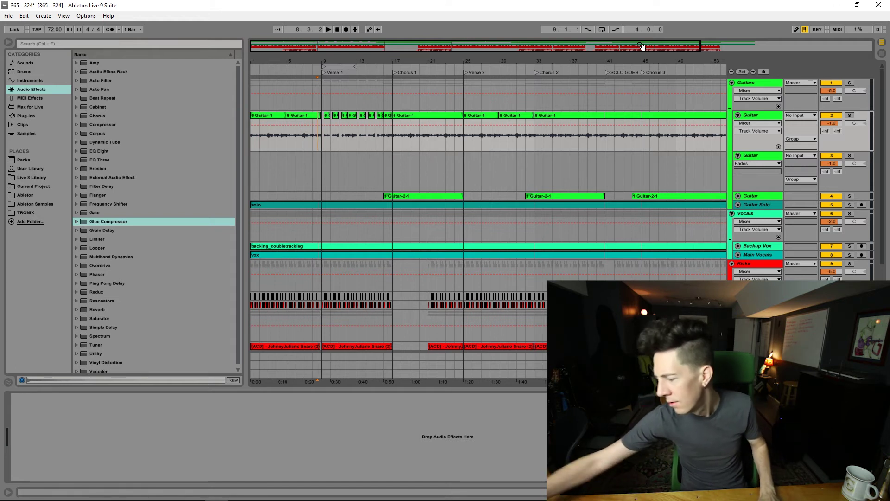
Collapse the Guitars and Vocals groups, and set the playback start at 8.3.1, just before Verse 1
left_click(731, 83)
left_click(732, 92)
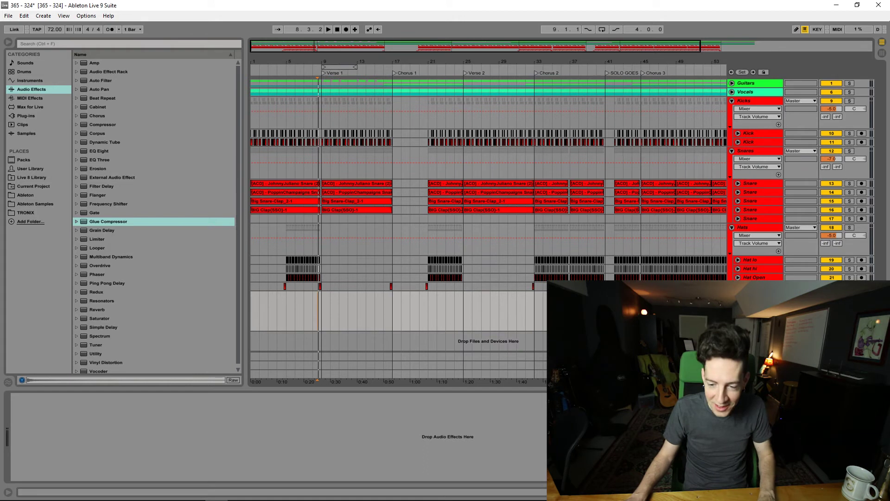
scroll(486, 186, "down", 2)
left_click(318, 330)
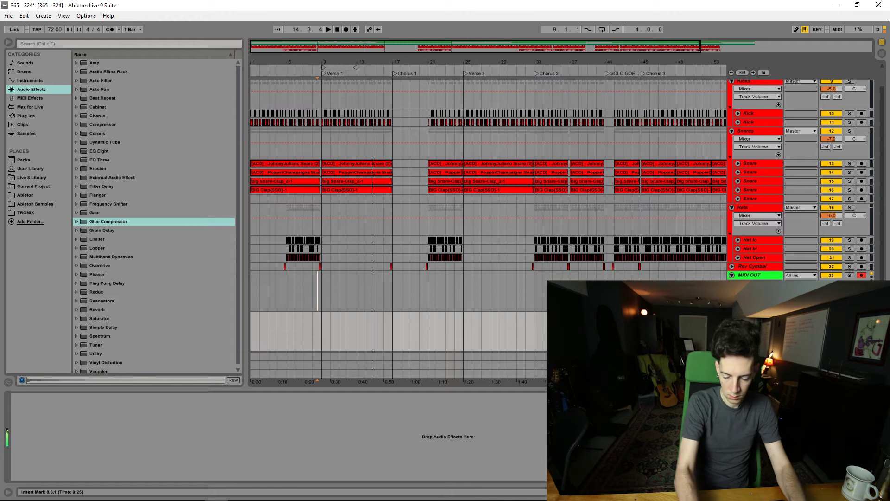
Record a Horns audio take alongside the MIDI OUT clip from the start of Verse 1, and stop recording
left_click(310, 308)
key("F9")
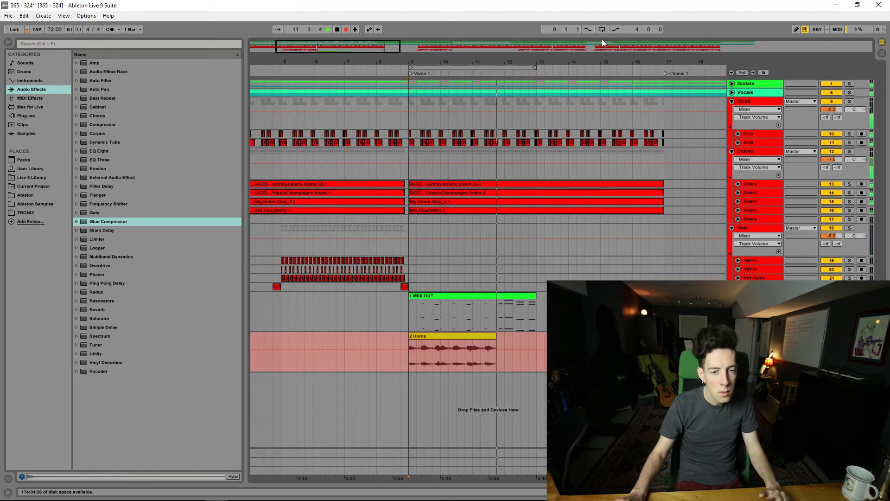
key("space")
key("minus")
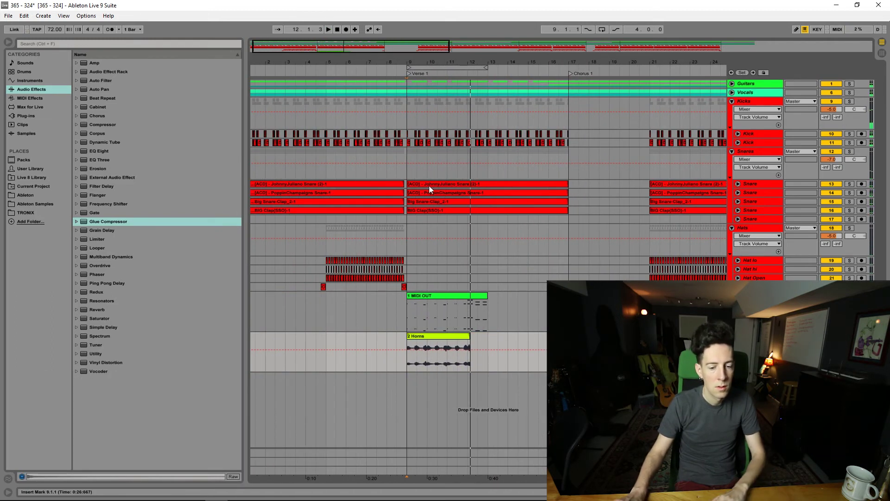
Delete the recorded Horns take from Verse 1, and undo the removal of its empty track
left_click_drag(569, 353, 404, 344)
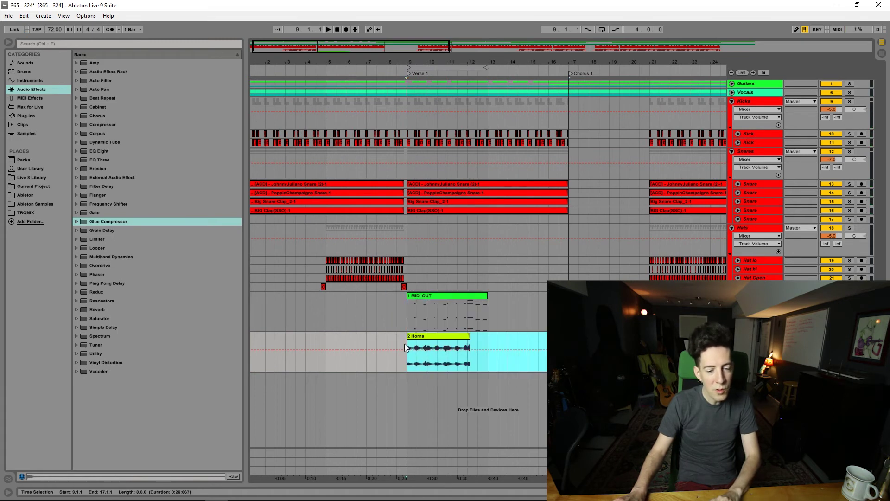
key("Delete")
left_click(463, 301)
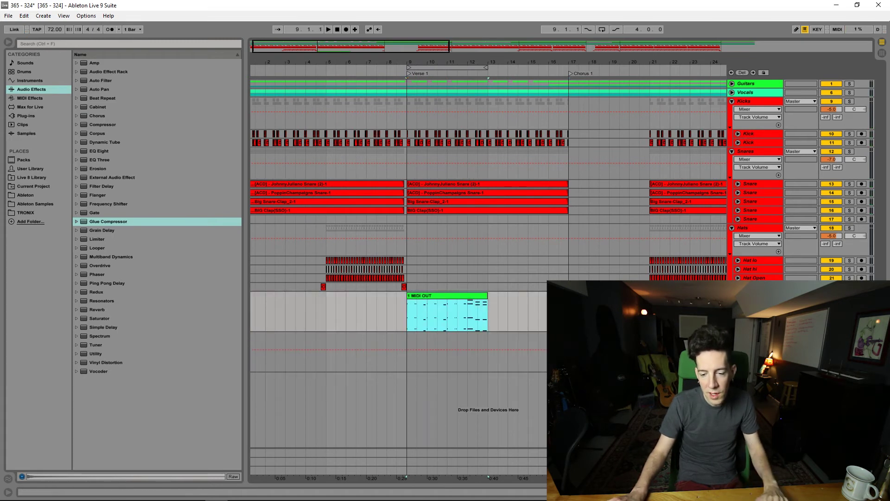
left_click(403, 352)
key("Delete")
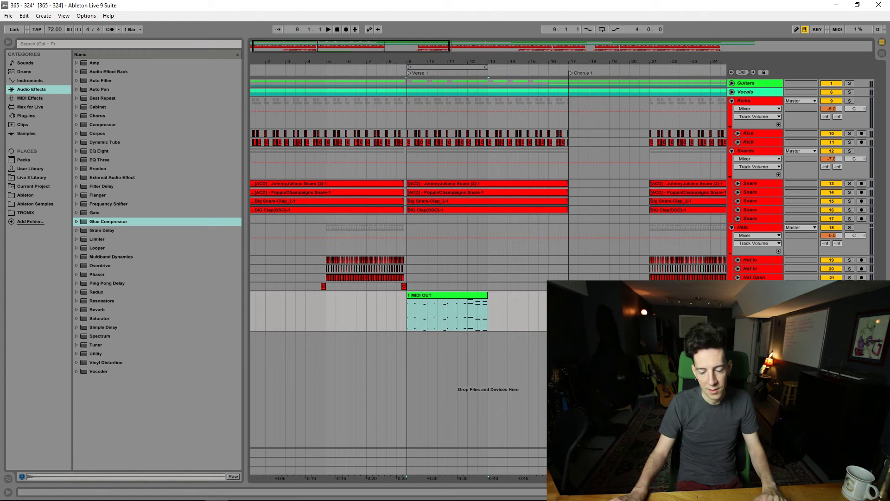
key("ctrl+z")
Repeat the four-bar MIDI OUT clip so it covers bars 5 to 17, and start playback from bar 5
left_click_drag(493, 317, 420, 317)
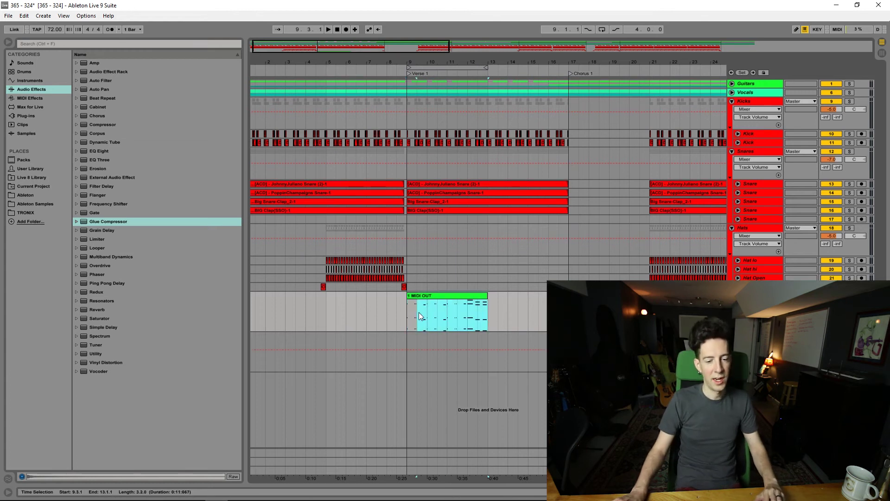
left_click(411, 339)
key("ctrl+l")
key("space")
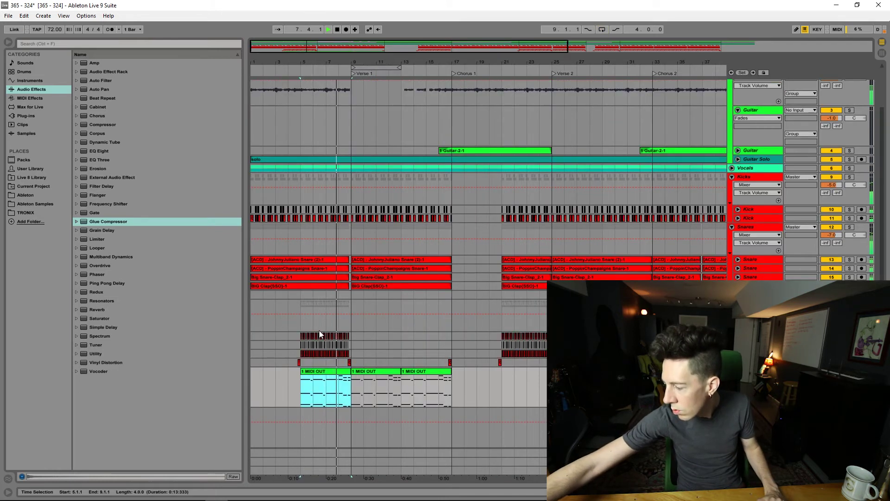
Replay the arrangement from bar 5 to check the MIDI OUT part against the guitars and drums
key("space")
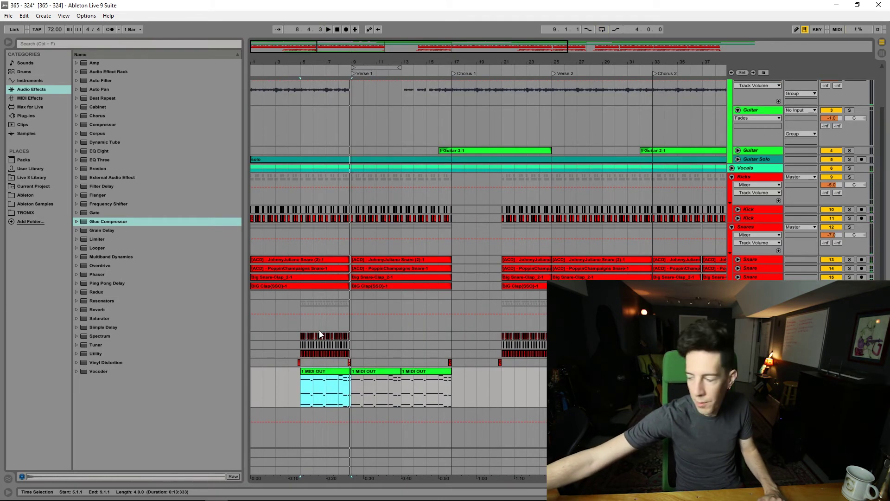
key("space")
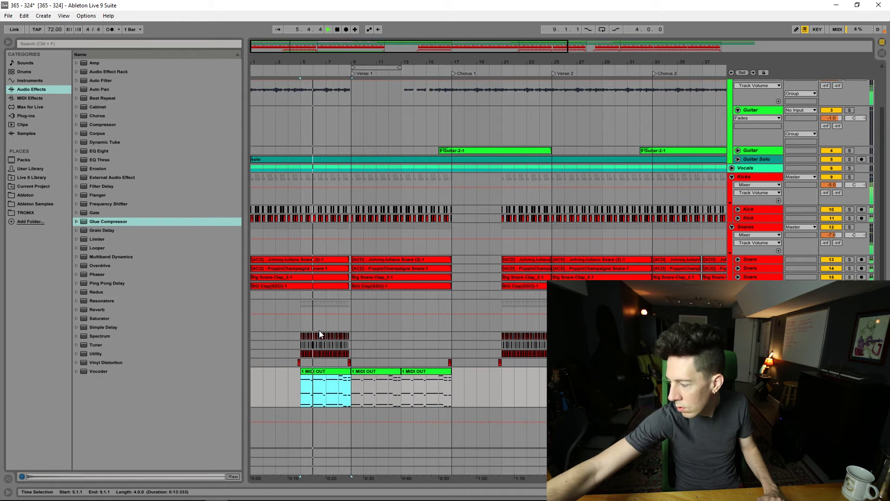
left_click(323, 372)
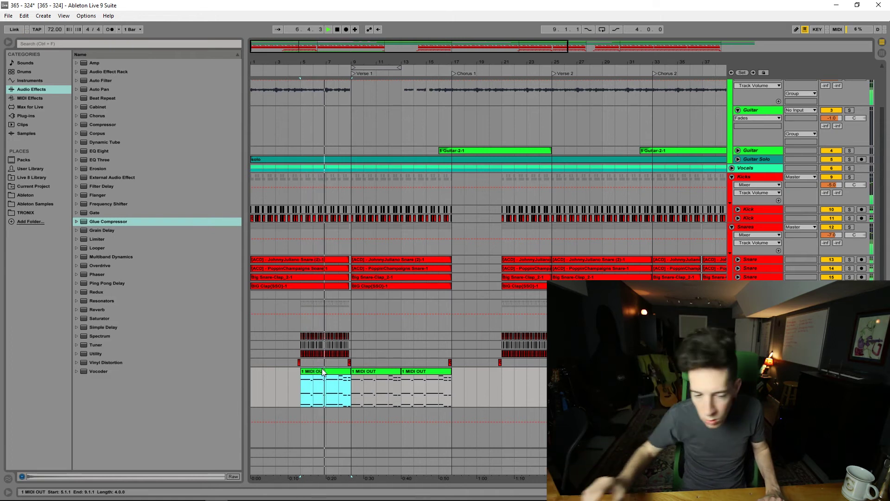
key("space")
key("space")
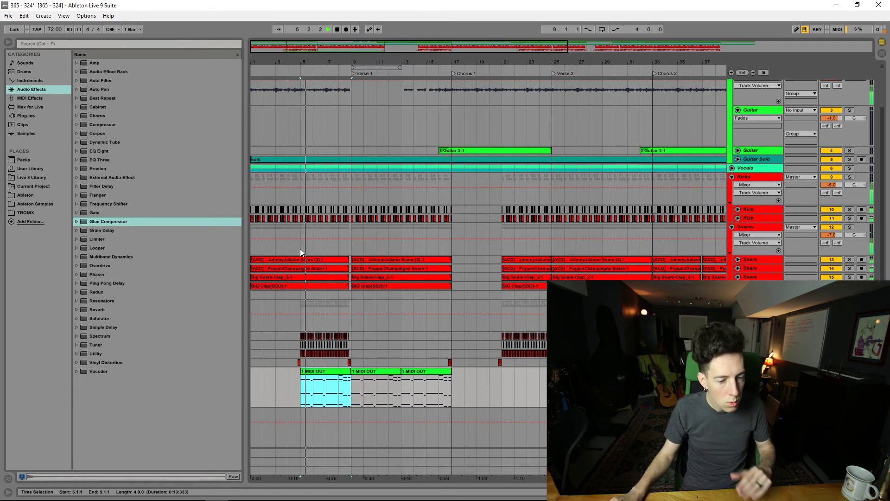
scroll(300, 253, "up", 3)
scroll(301, 252, "down", 3)
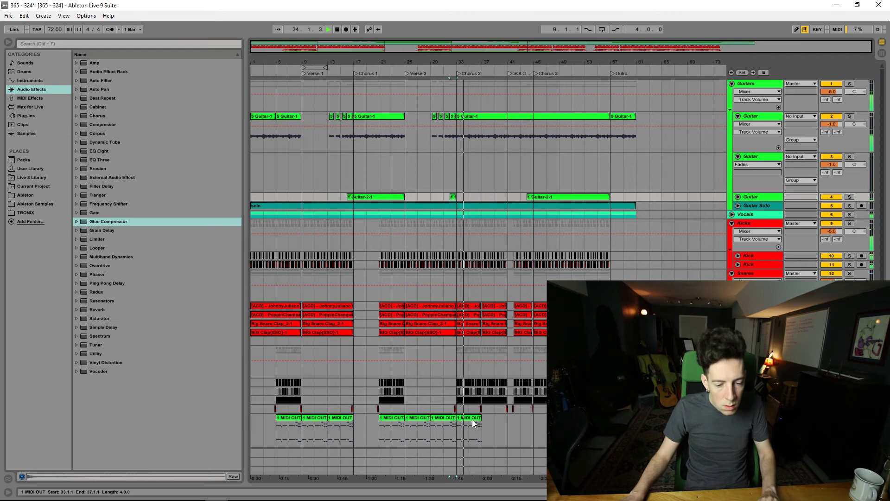
Duplicate the four-bar MIDI OUT clip onward from Chorus 2 to extend the part through the following sections
left_click(474, 423)
scroll(475, 371, "down", 2)
key("ctrl+d")
key("ctrl+d")
left_click(522, 361)
scroll(530, 367, "up", 2)
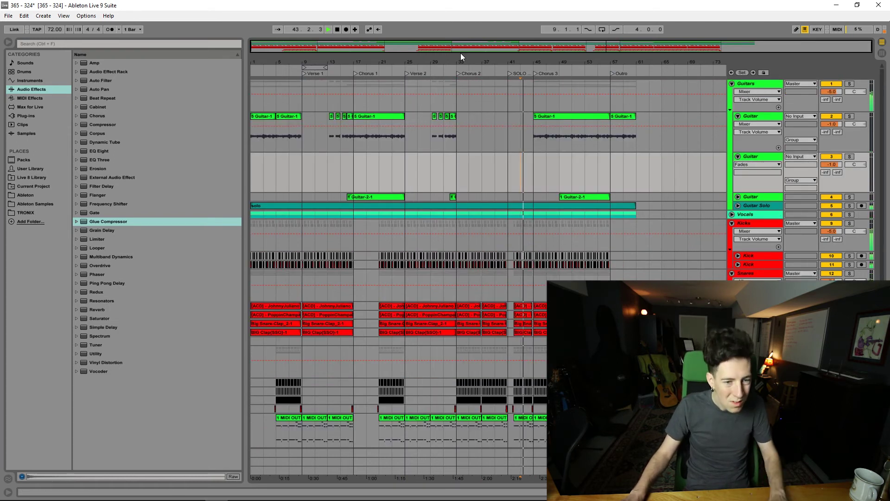
Restart the song from bar 1 and record the MIDI part as audio across the full arrangement
double_click(337, 29)
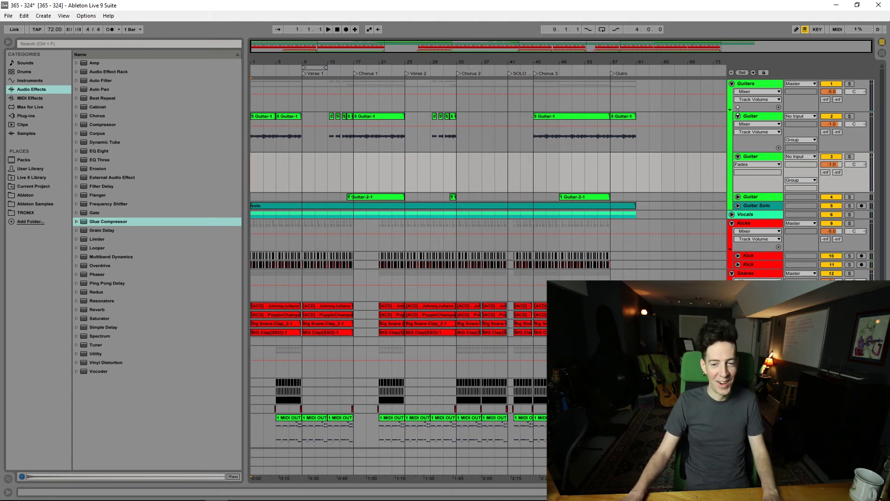
left_click(328, 29)
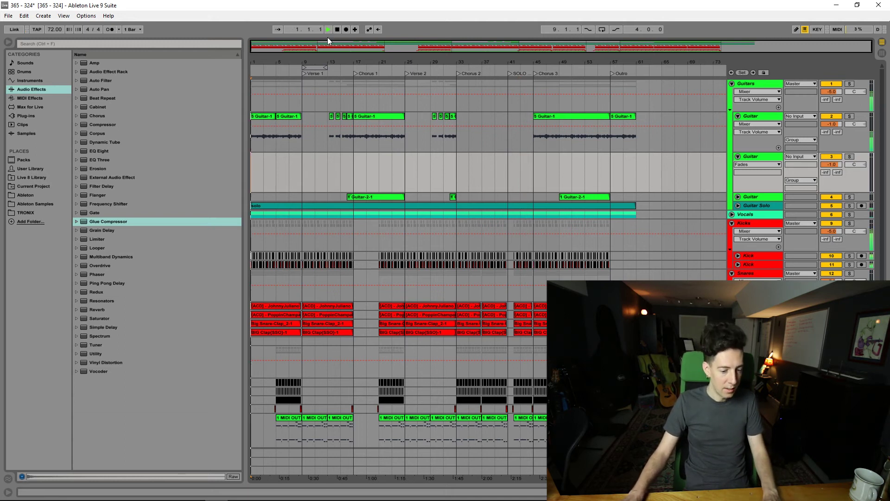
scroll(299, 226, "down", 2)
left_click(296, 374)
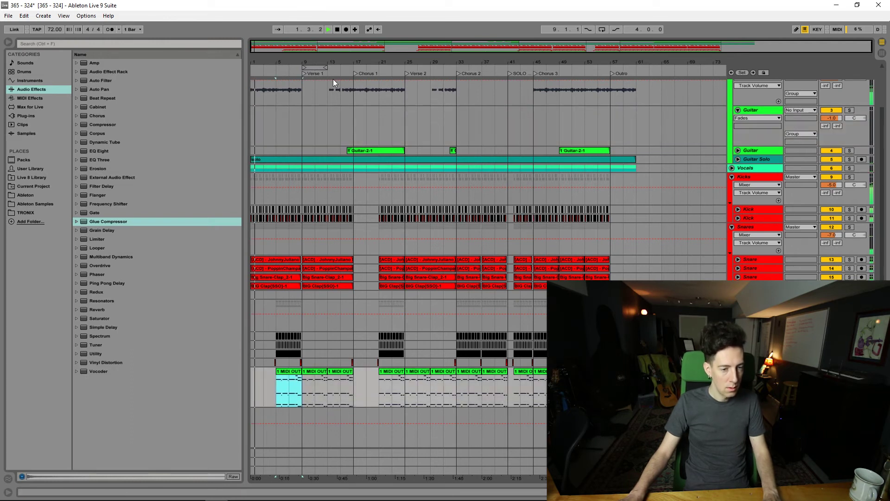
scroll(279, 207, "up", 2)
scroll(280, 213, "down", 2)
scroll(282, 218, "up", 2)
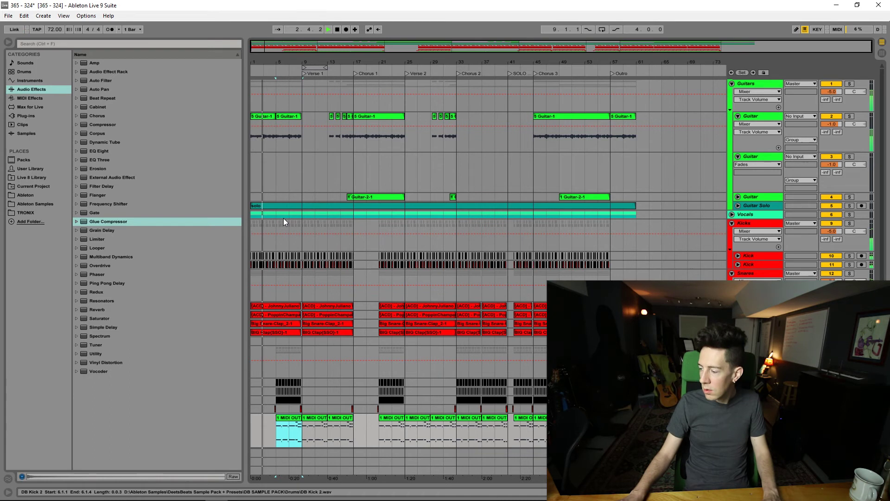
scroll(283, 222, "down", 2)
key("F9")
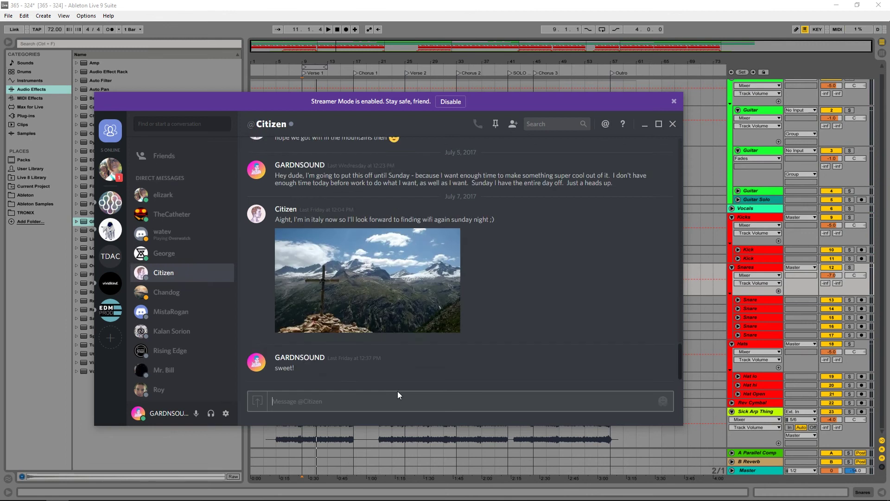
Message the collaborator that the track is nasty, might be one of the best collaborations produced, and goes way off the deep end but is cool
type("this track is fuckin nasty dude")
key("Return")
type("like, this might be one of the best collaborations i've ever produced")
key("Return")
type("you're gonna like it, it's go way off the deep end - but it's cool")
key("Return")
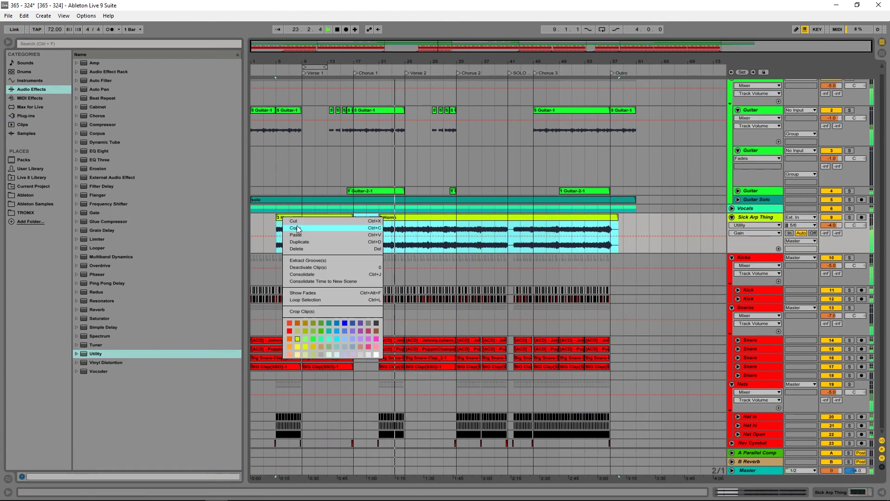
Rename the recorded clips on the Sick Arp Thing track to Sick Arp, and select the Vocals group in the mixer
left_click(395, 221)
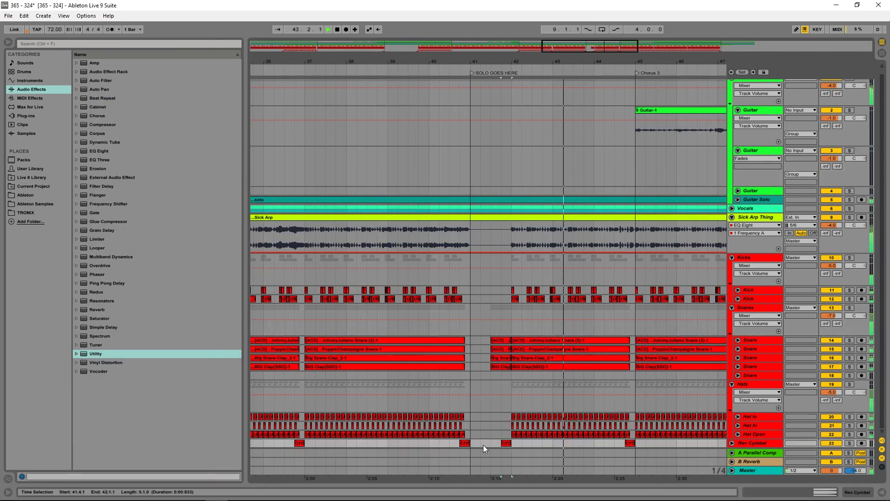
left_click(527, 434)
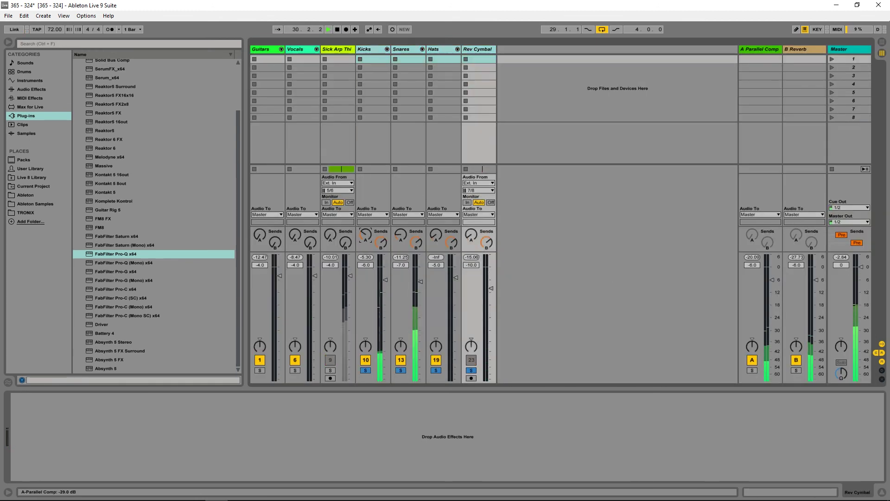
left_click(302, 50)
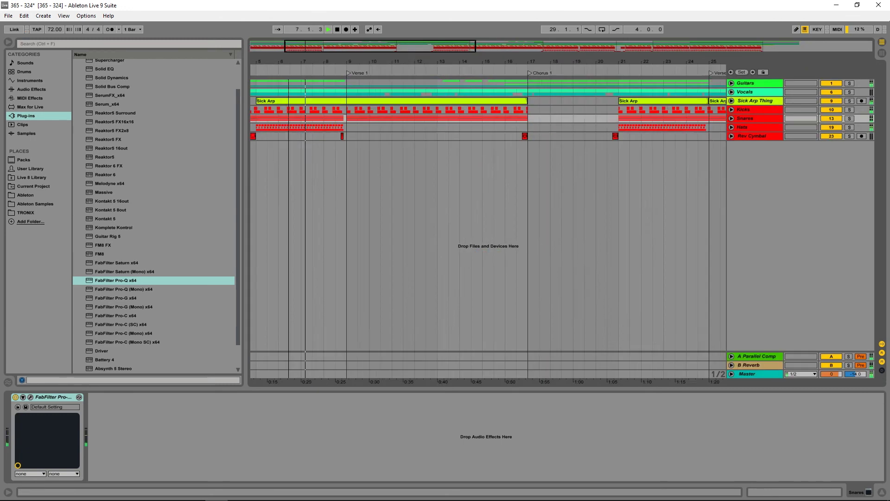
Chop the end of the Sick Arp clip into short slices just before Verse 1, and play the transition
left_click(338, 118)
left_click(407, 126)
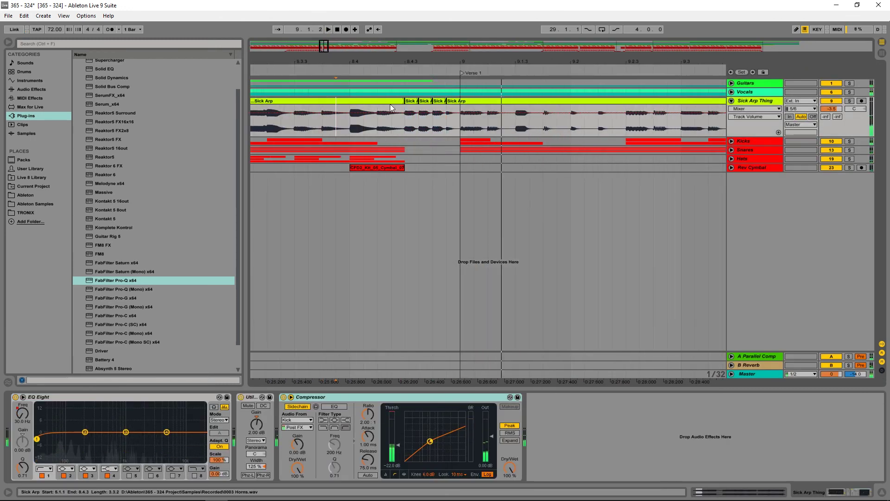
key("minus")
key("minus")
key("space")
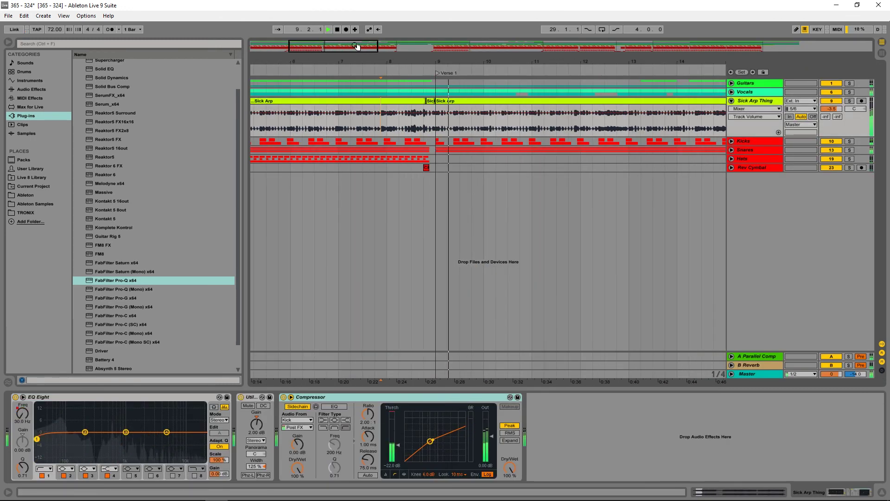
Consolidate the chopped vox clips on the Main Vocals track into one clip spanning the whole song
left_click_drag(379, 46, 381, 52)
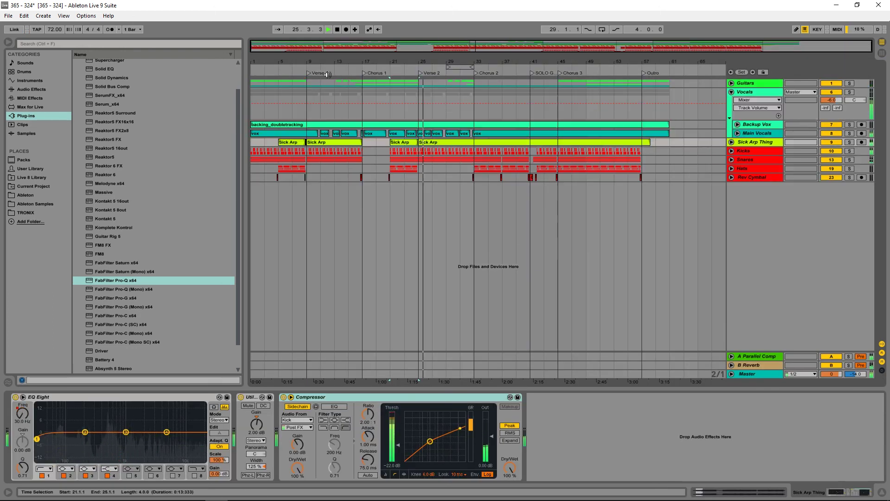
key("ctrl+j")
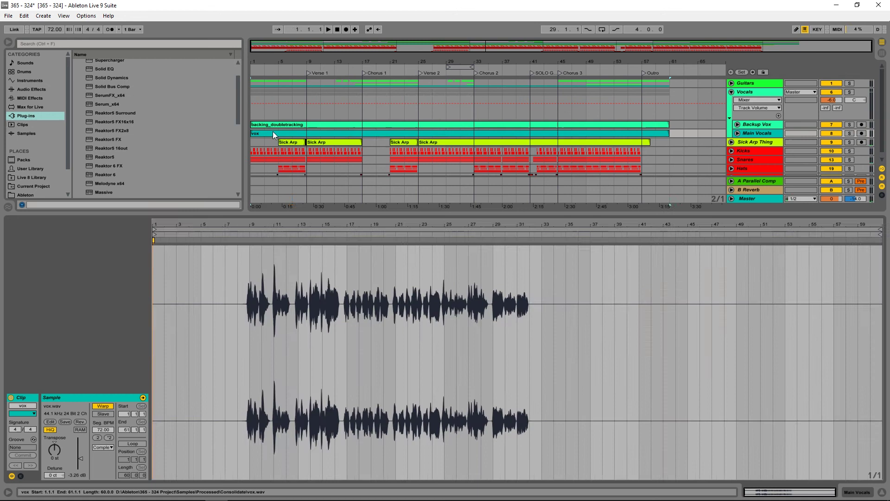